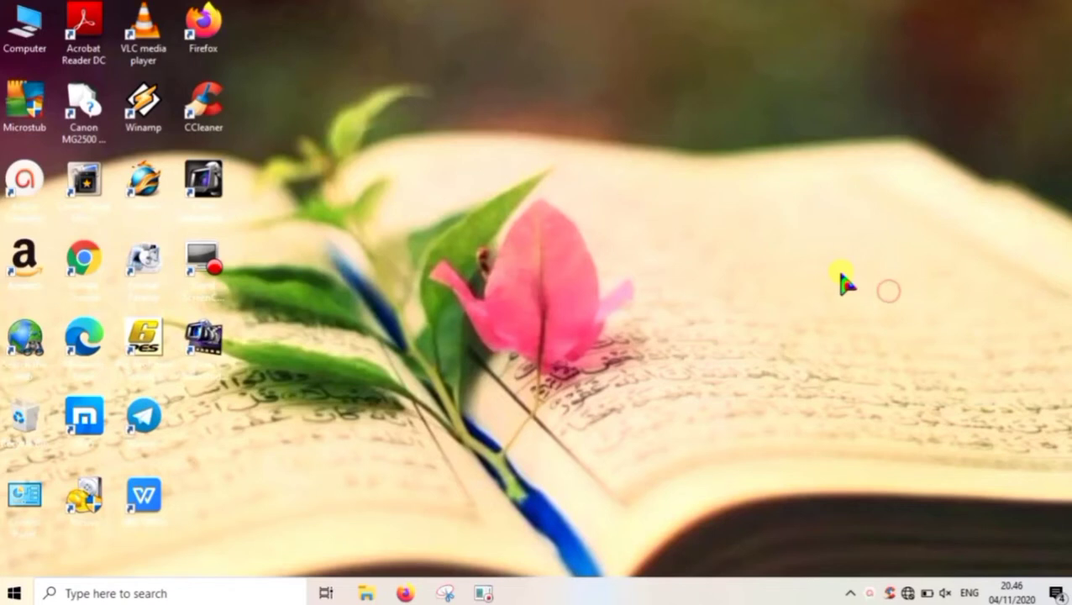
right_click(845, 284)
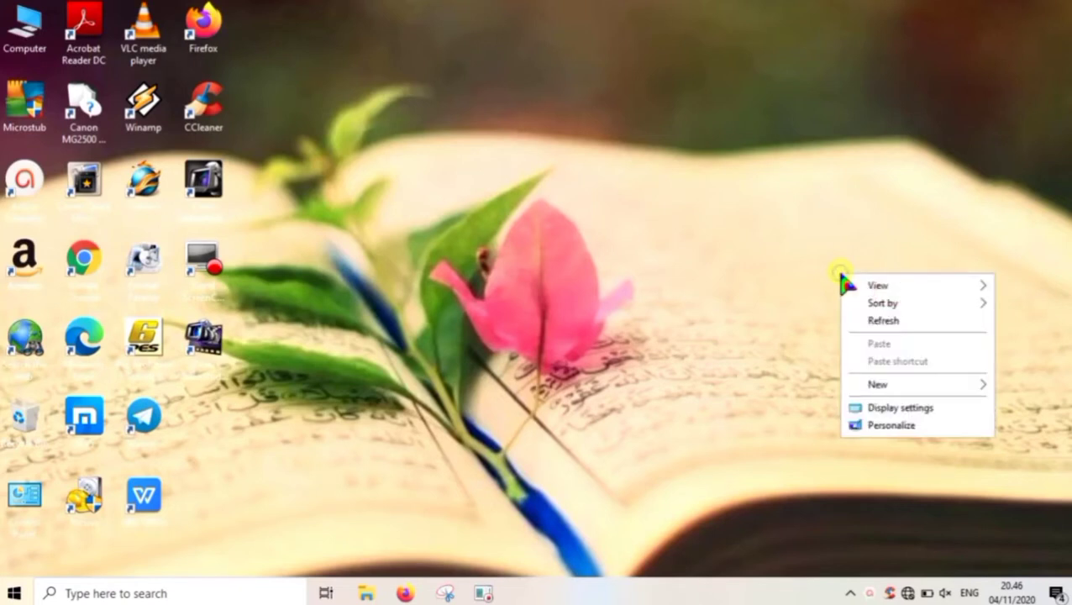
left_click(847, 285)
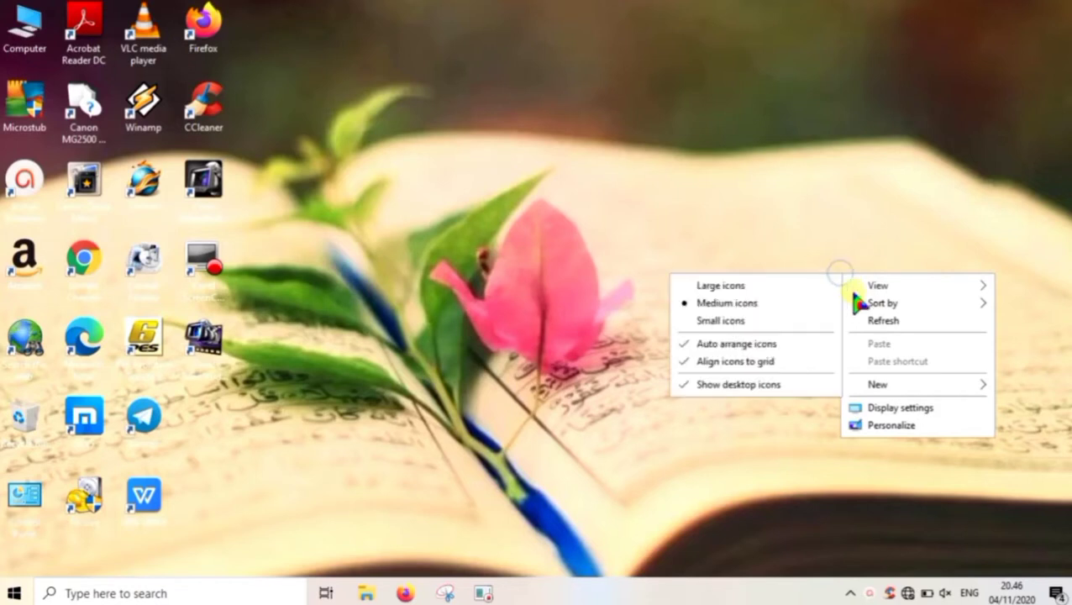
left_click(858, 304)
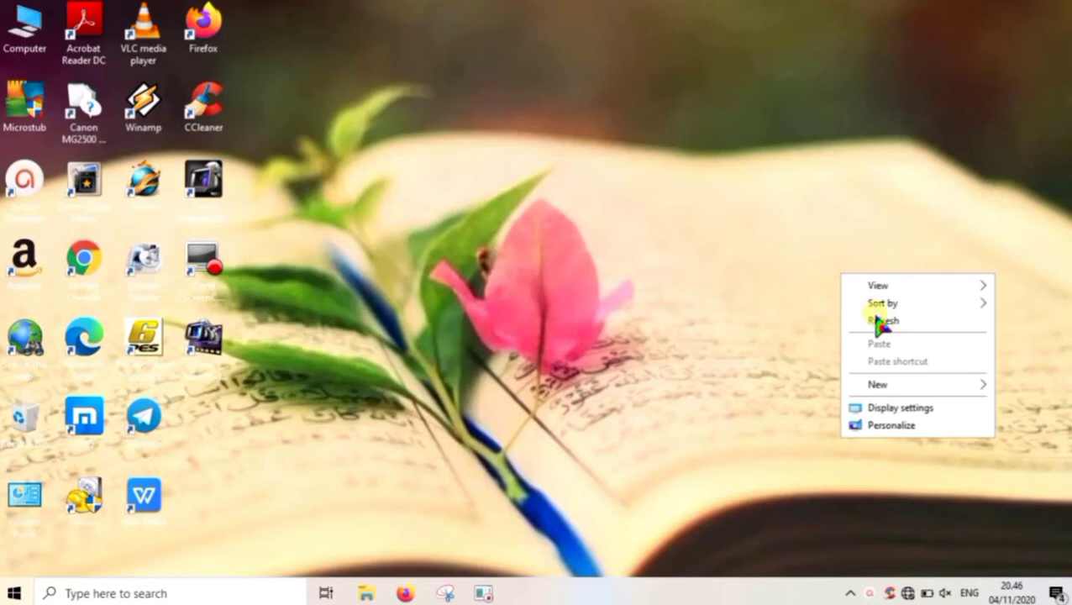
left_click(878, 320)
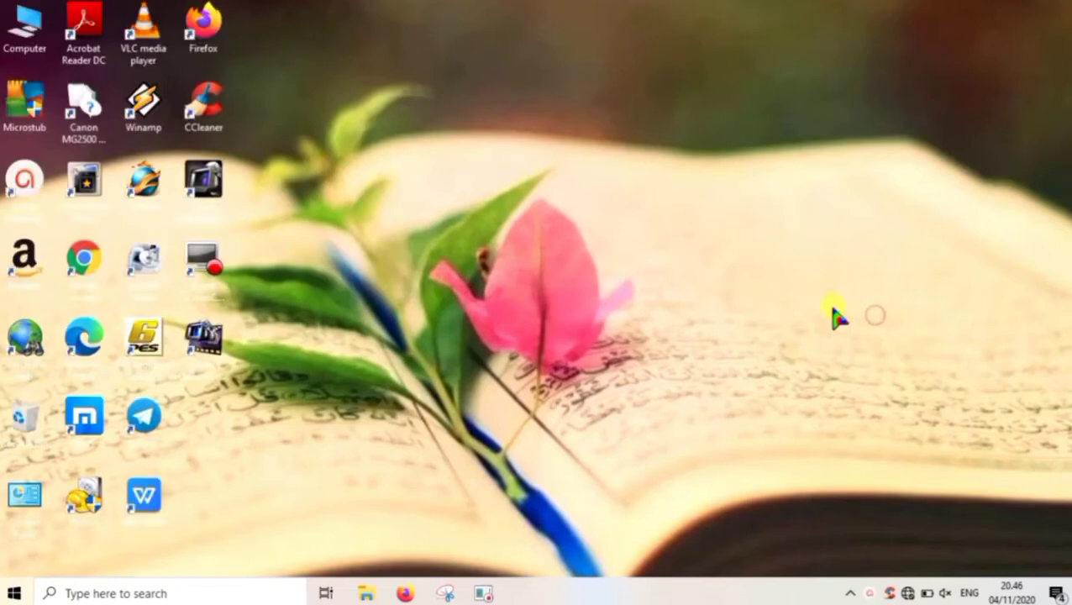
right_click(836, 316)
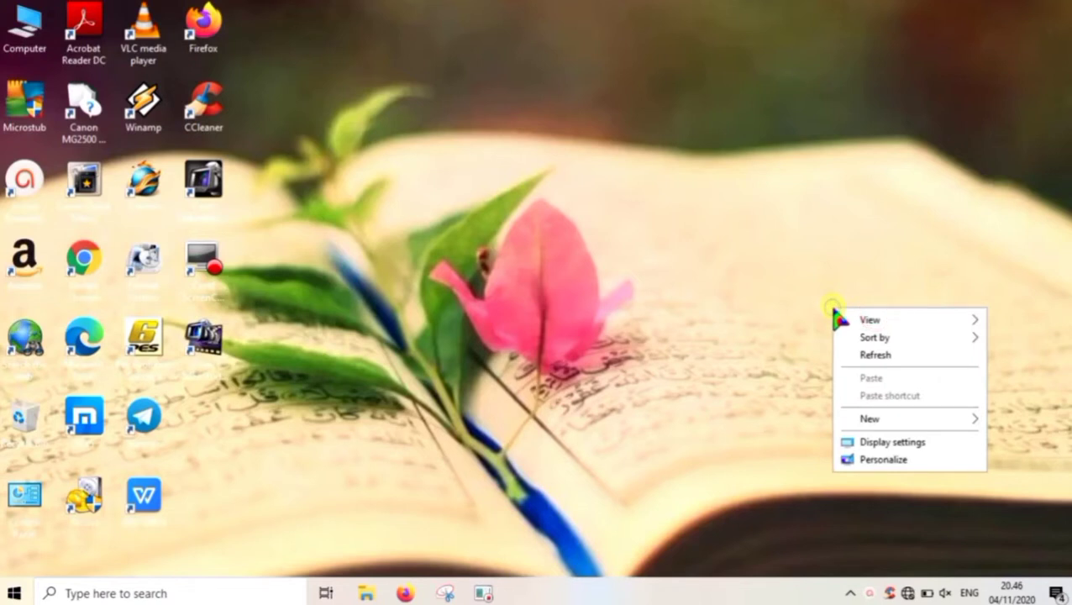
left_click(867, 358)
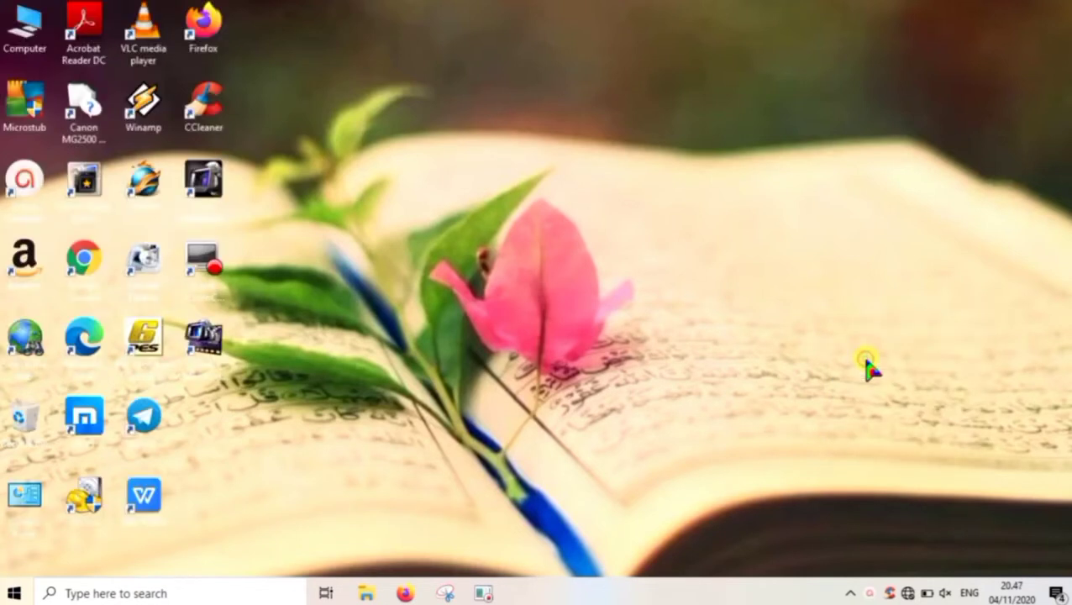
right_click(868, 364)
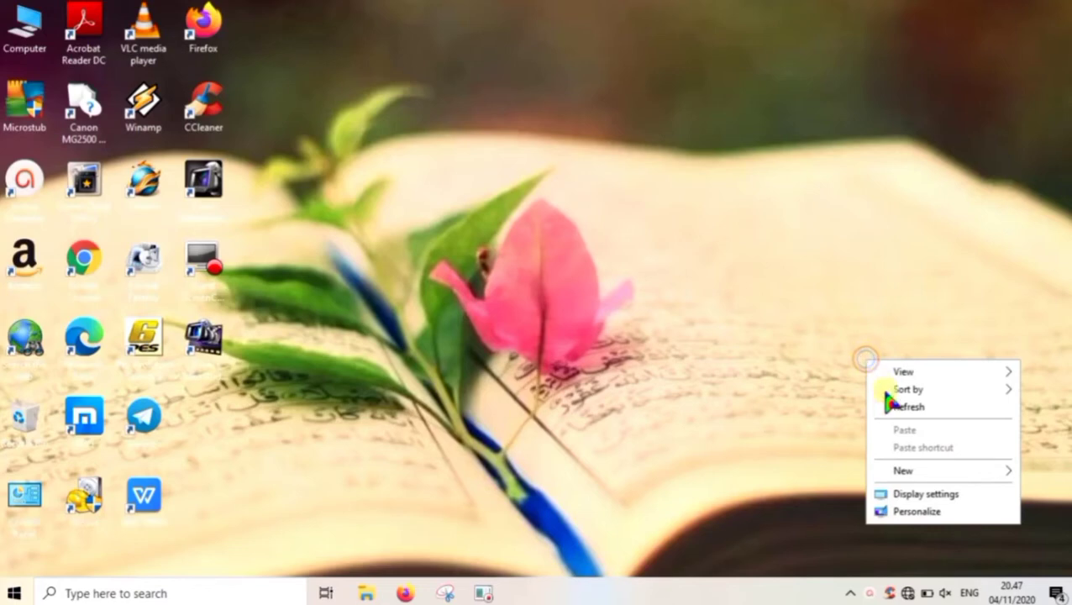
mouse_move(887, 393)
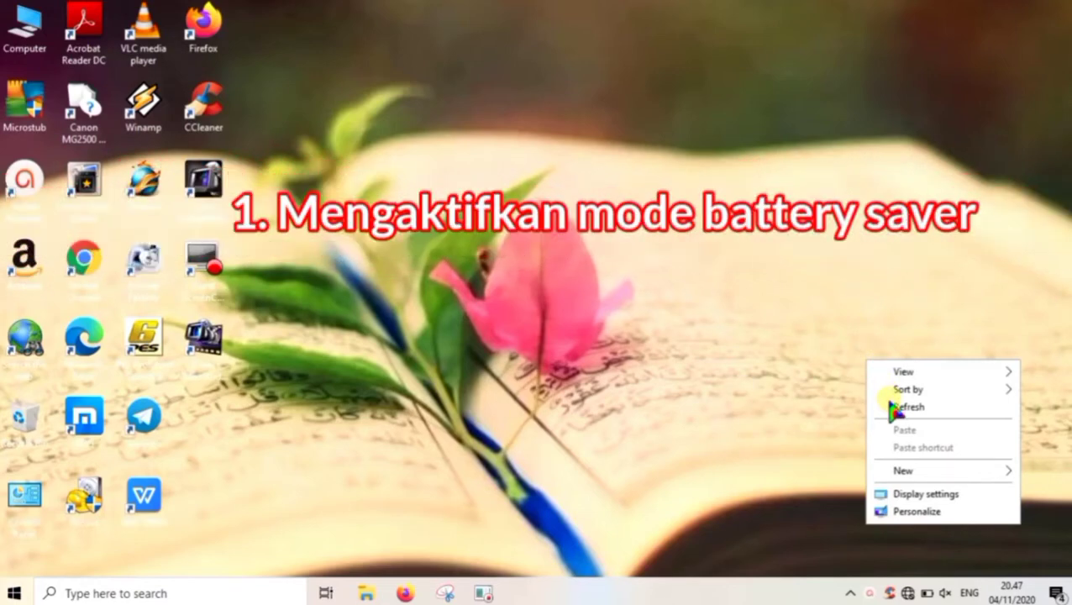
left_click(894, 407)
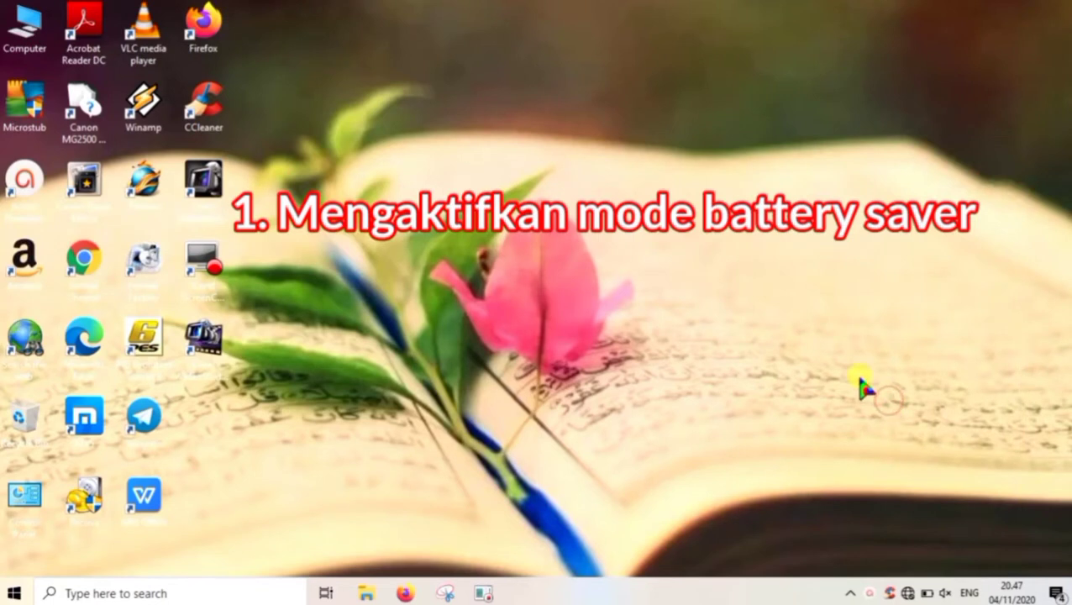
right_click(863, 386)
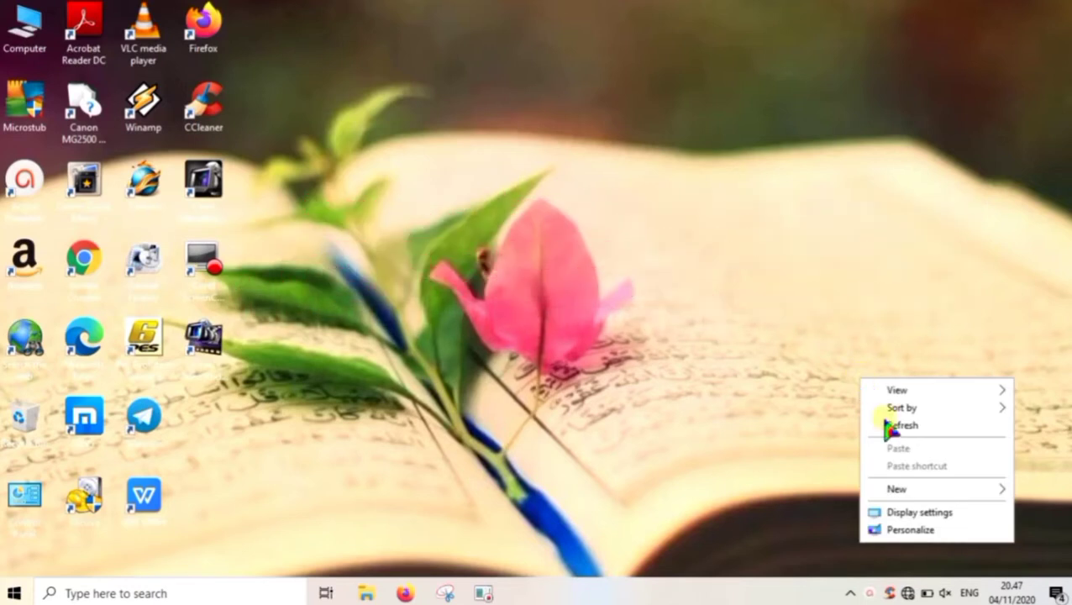
left_click(887, 424)
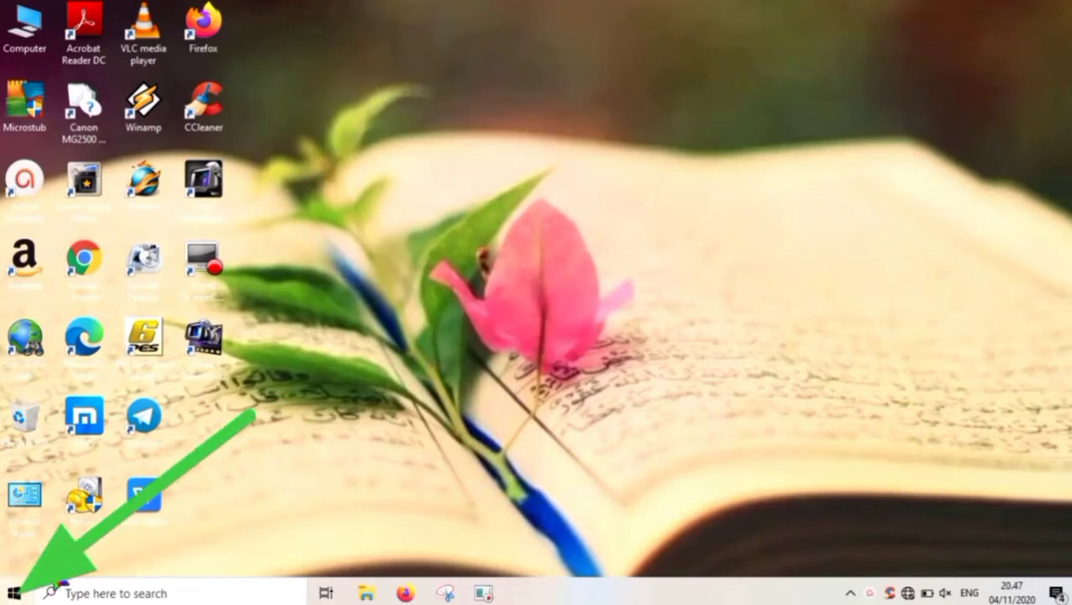
Step: Open the Battery page of the System category in Windows Settings
right_click(18, 593)
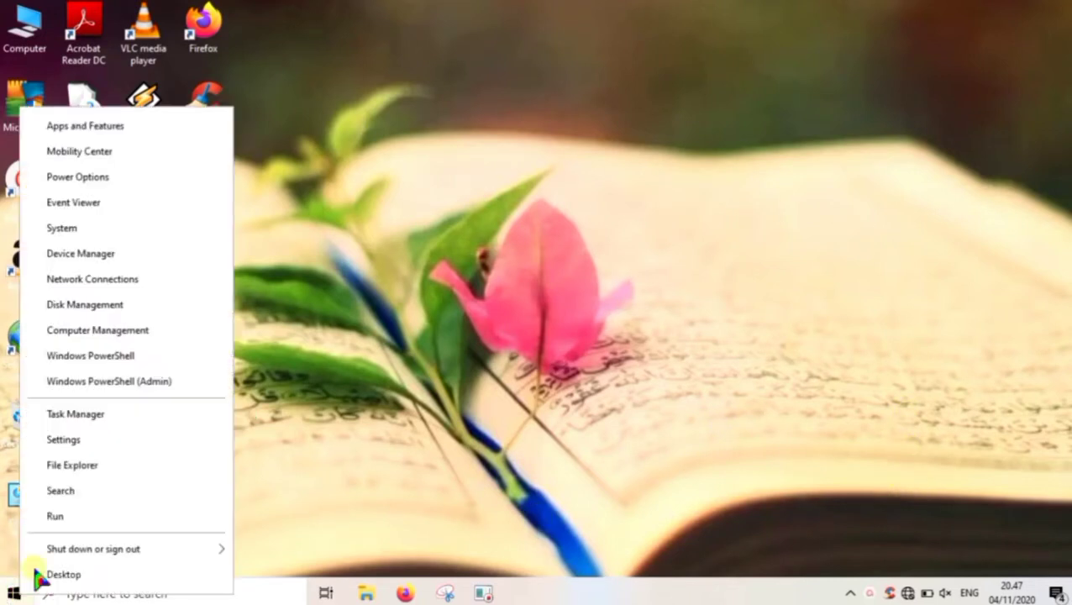
left_click(116, 447)
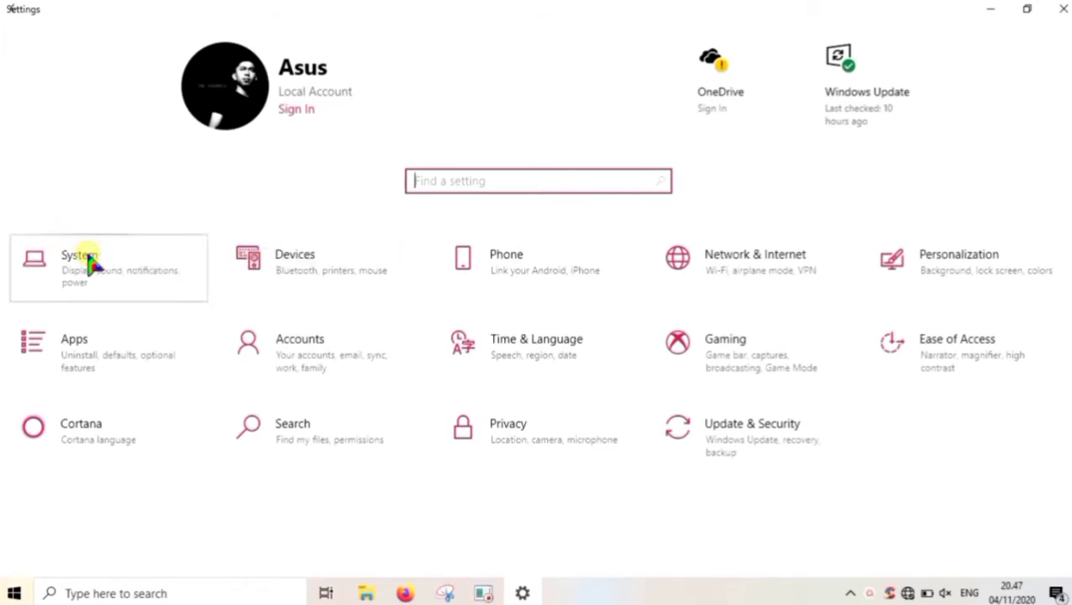
left_click(89, 260)
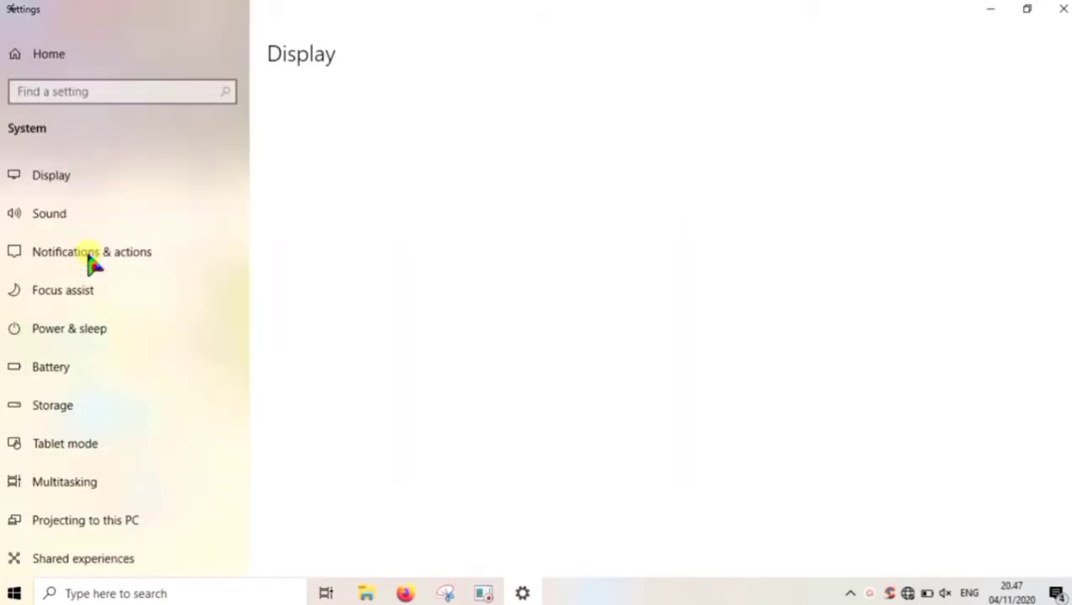
left_click(51, 367)
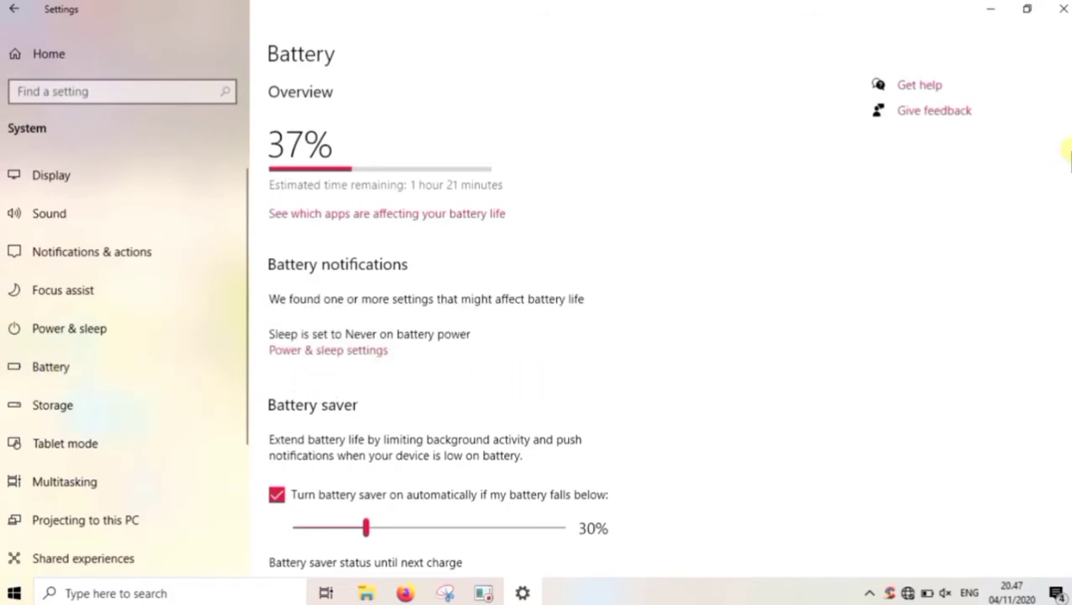
Step: Turn on the battery saver status until next charge
scroll(1068, 155, "down", 1)
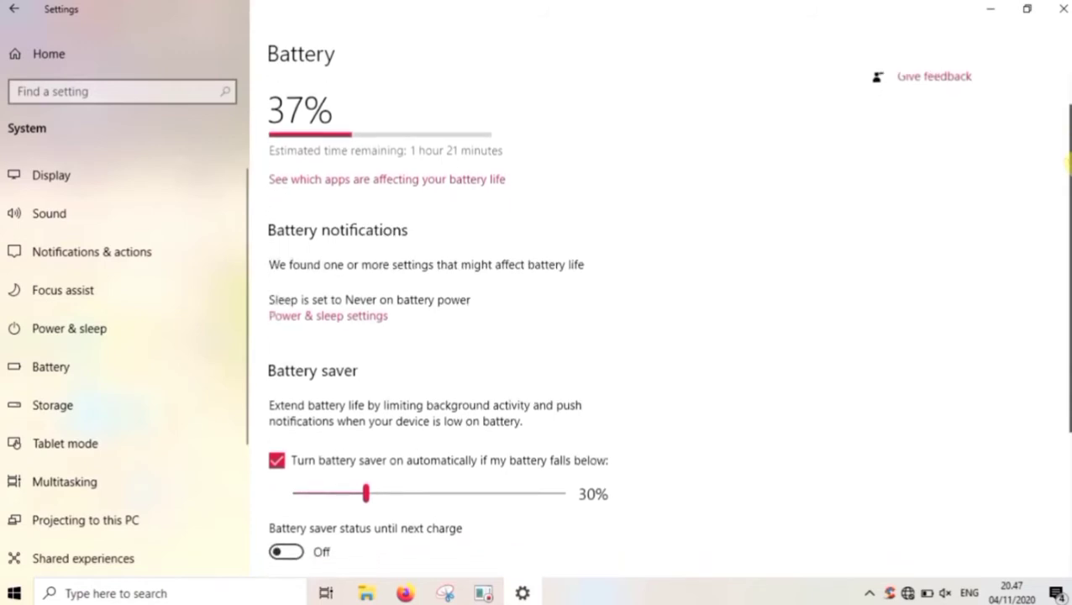
scroll(1067, 159, "down", 1)
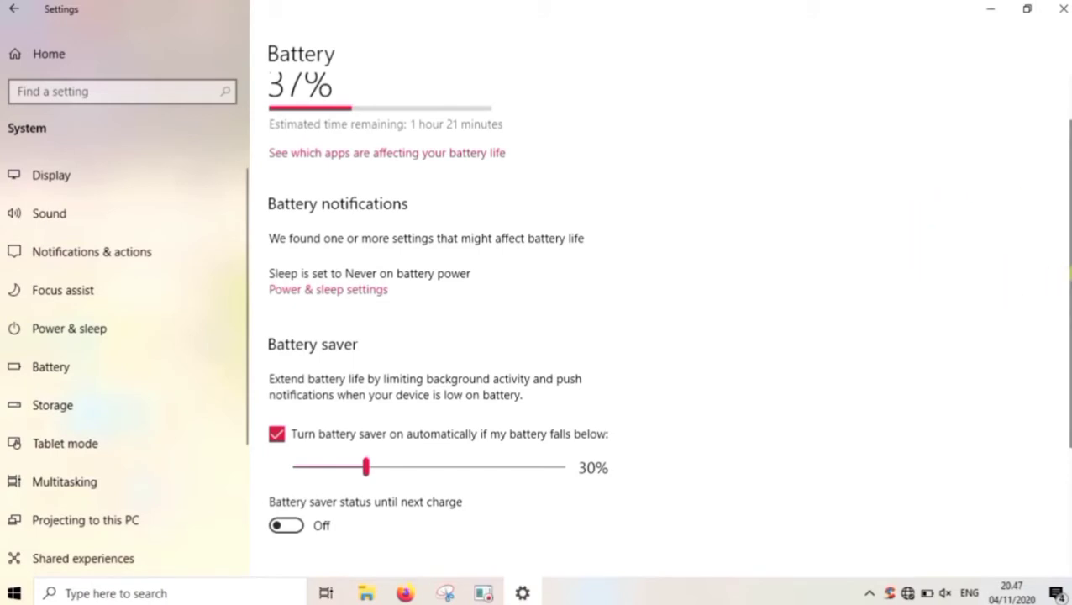
scroll(1067, 252, "down", 1)
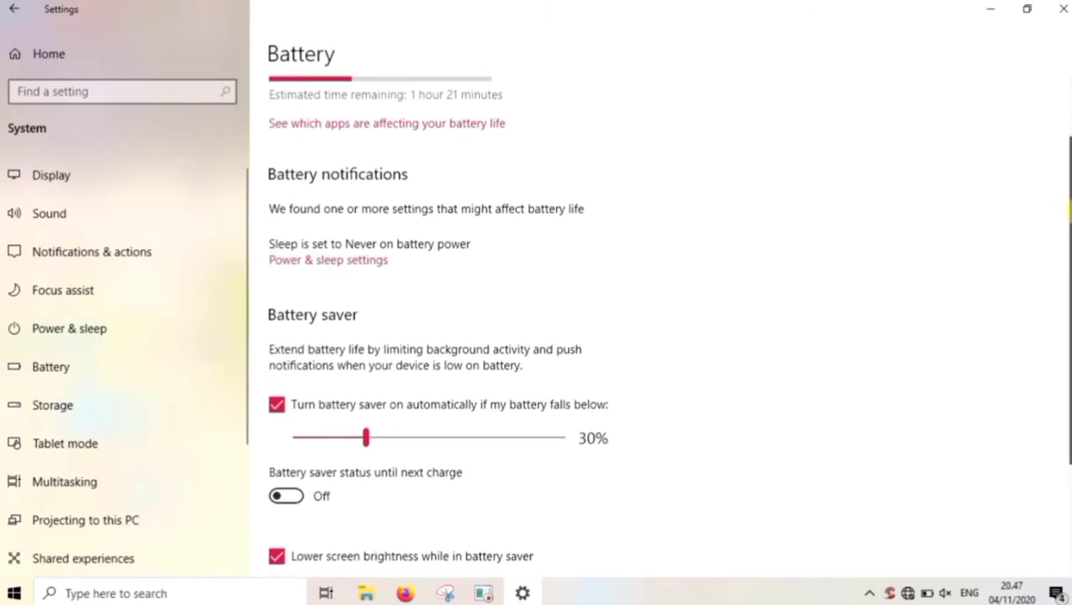
scroll(1068, 214, "down", 1)
scroll(1068, 220, "down", 1)
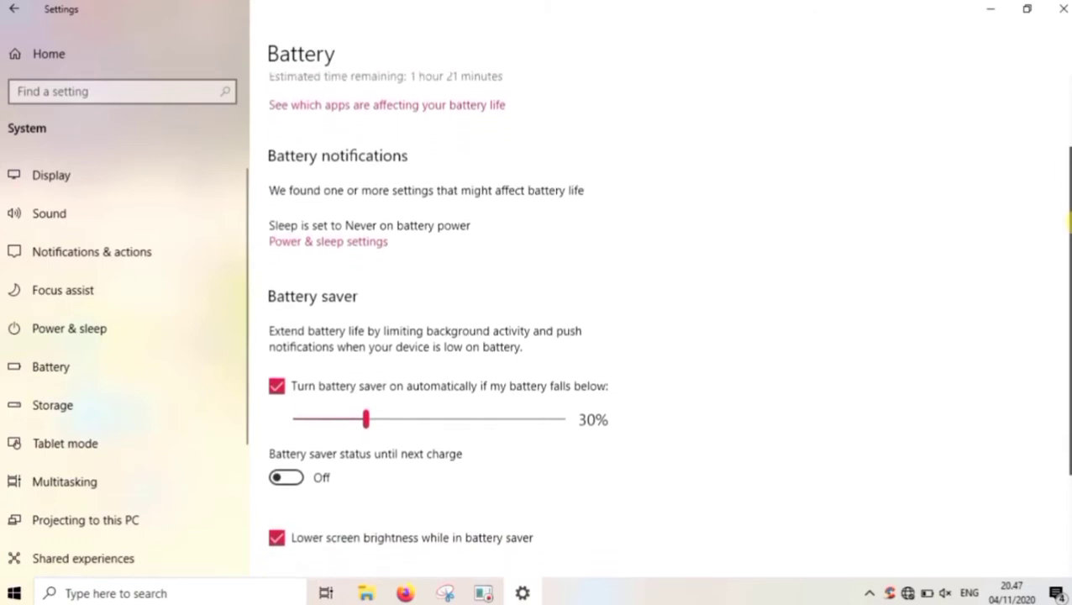
scroll(1068, 220, "down", 1)
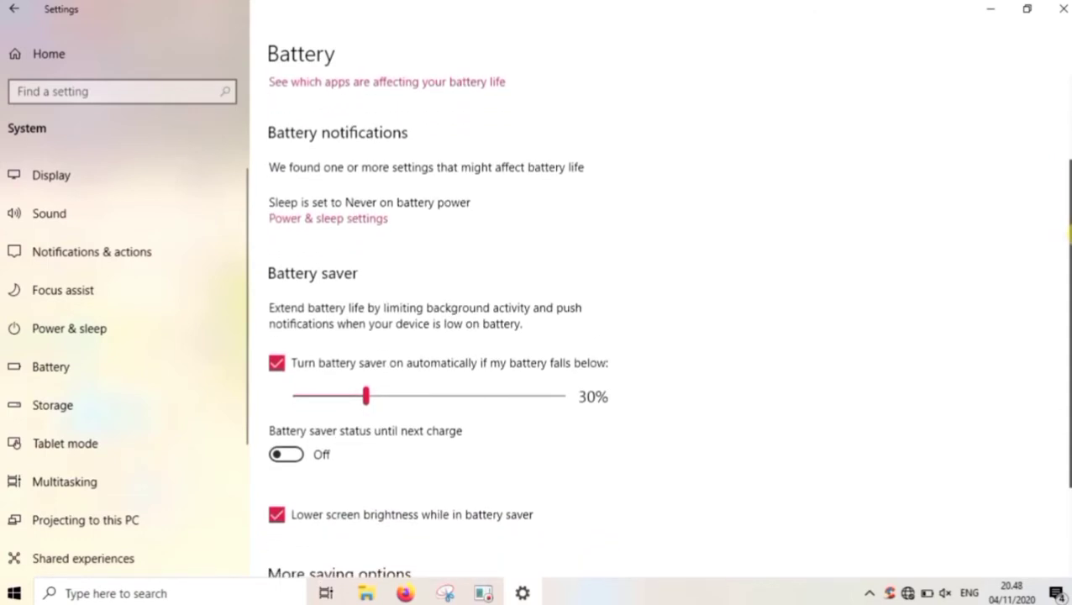
scroll(1045, 225, "up", 1)
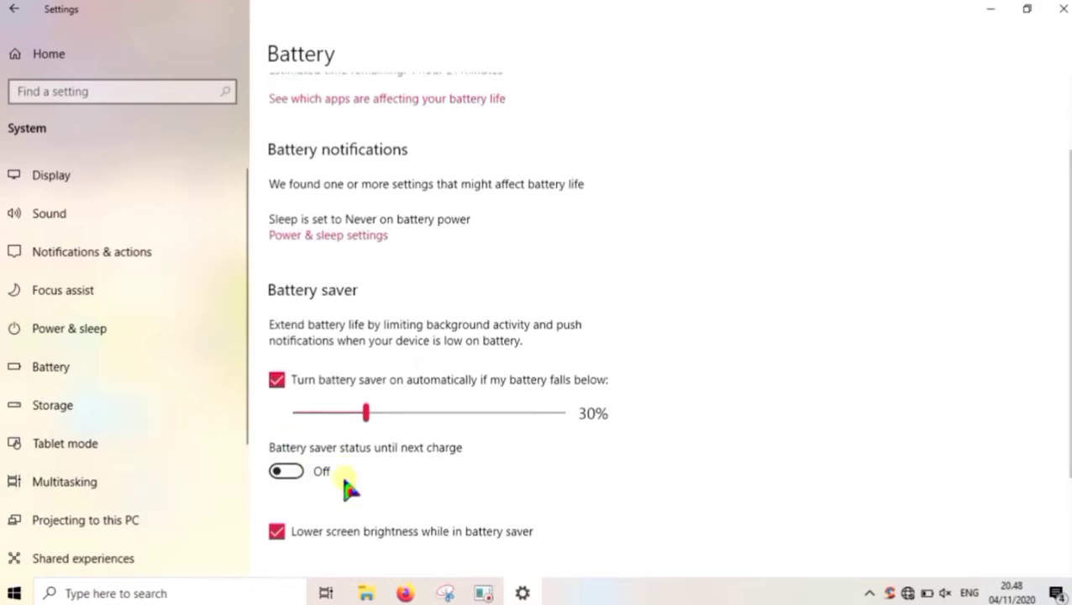
left_click(288, 471)
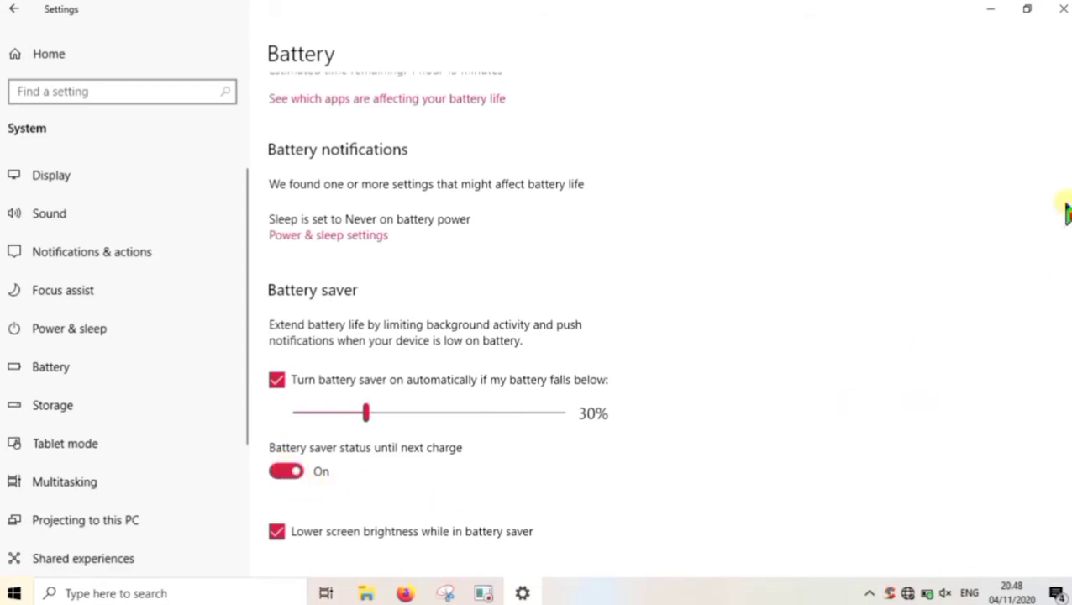
Step: Enable lower screen brightness while in battery saver, set the automatic battery saver threshold to 25%, and close Settings
left_click_drag(1070, 194, 1069, 294)
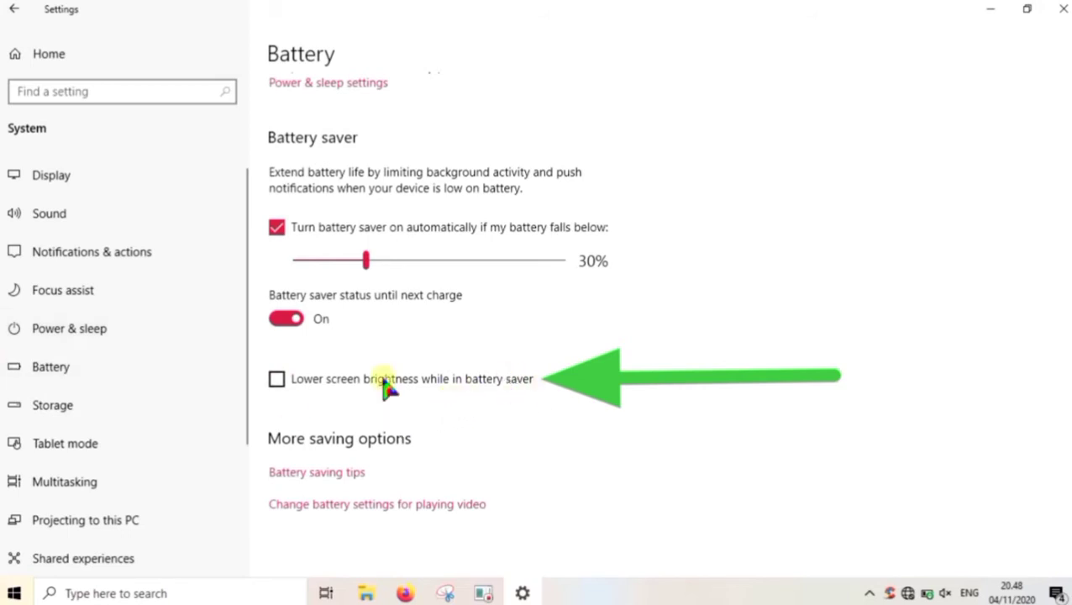
left_click(276, 378)
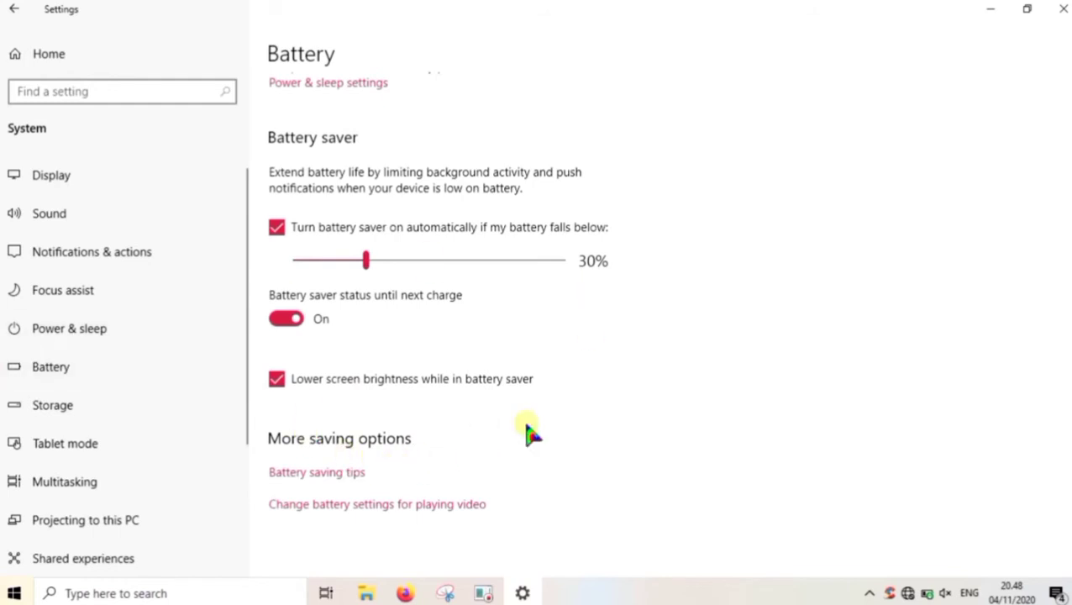
key("Left")
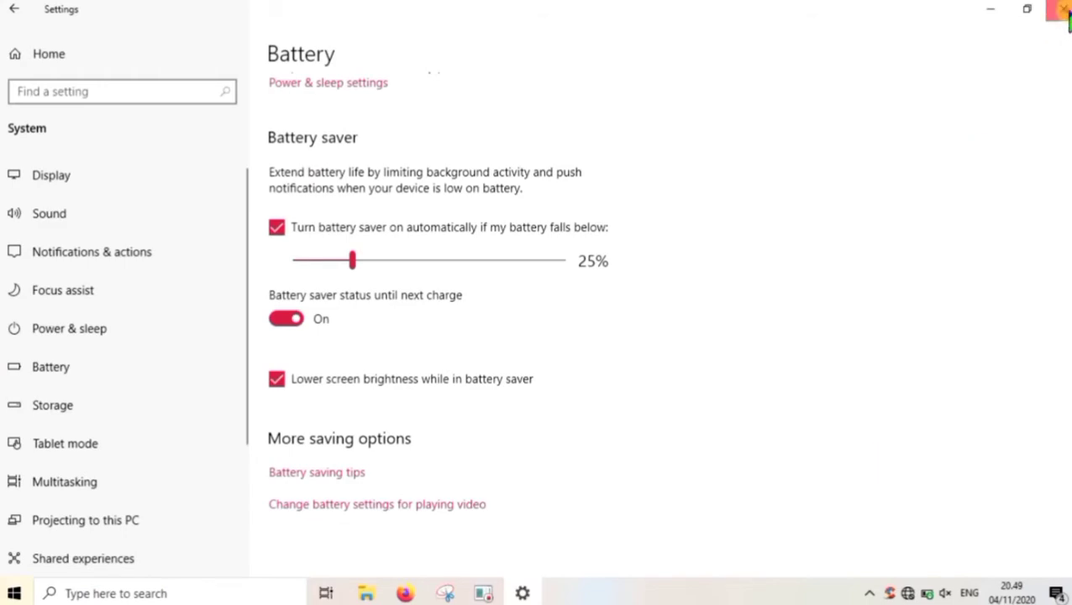
left_click(1062, 8)
right_click(620, 228)
left_click(657, 273)
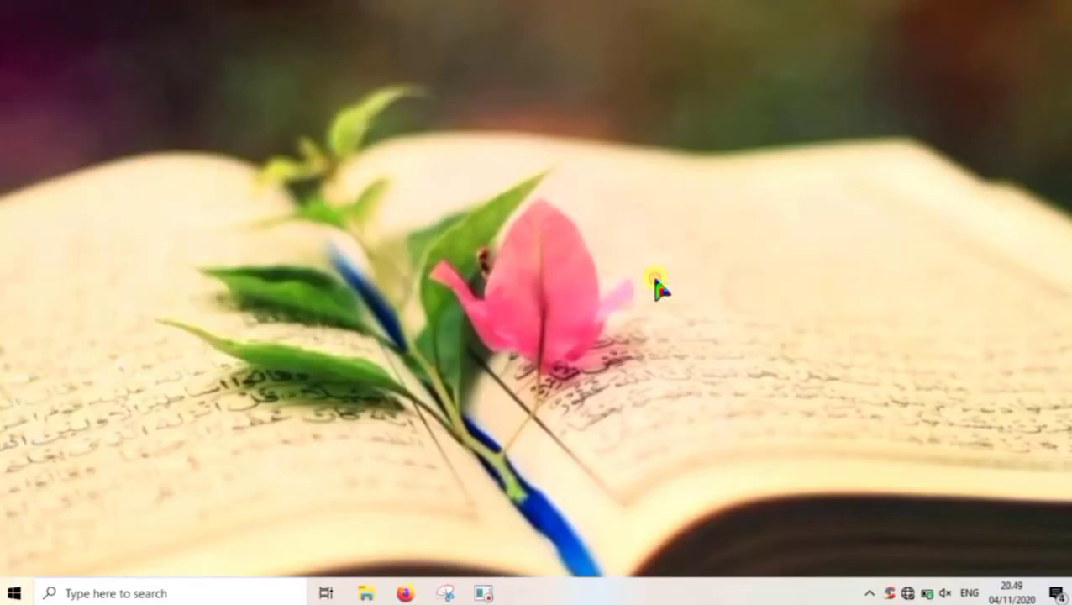
right_click(654, 280)
left_click(684, 327)
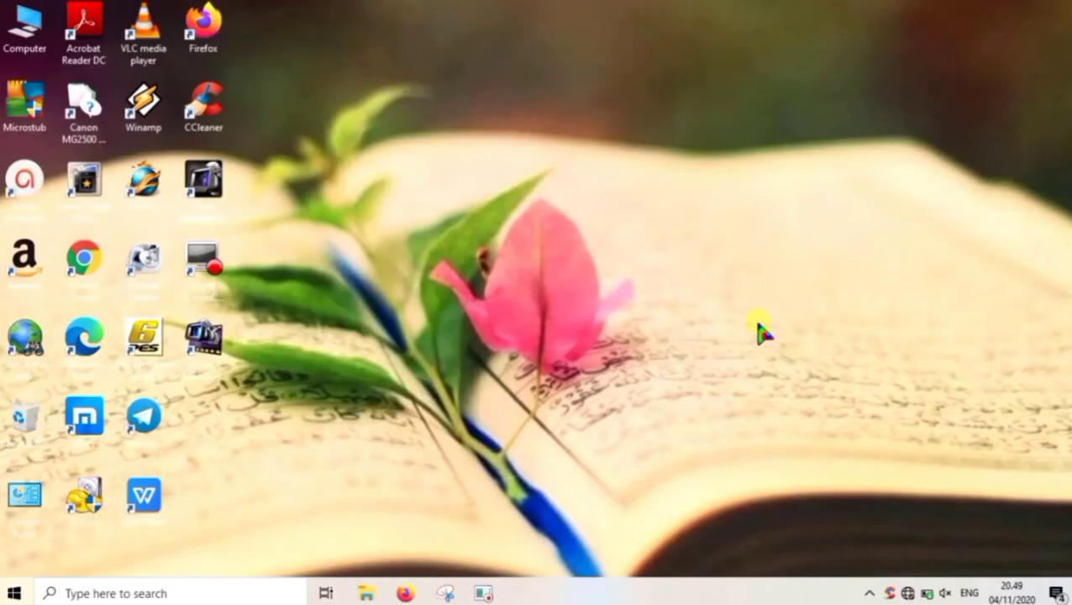
right_click(692, 246)
left_click(728, 293)
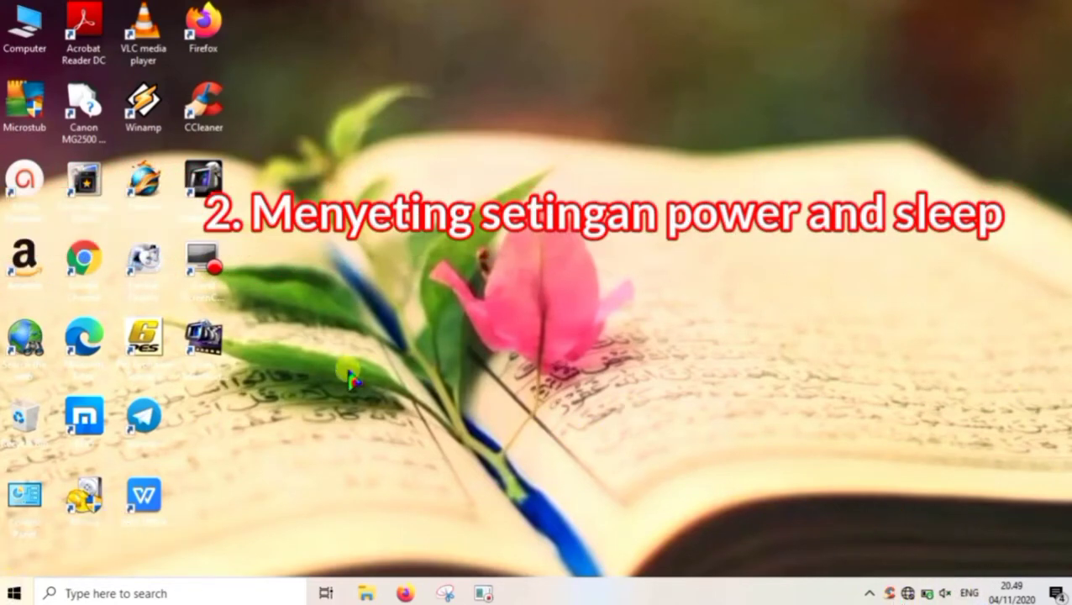
right_click(536, 315)
left_click(583, 363)
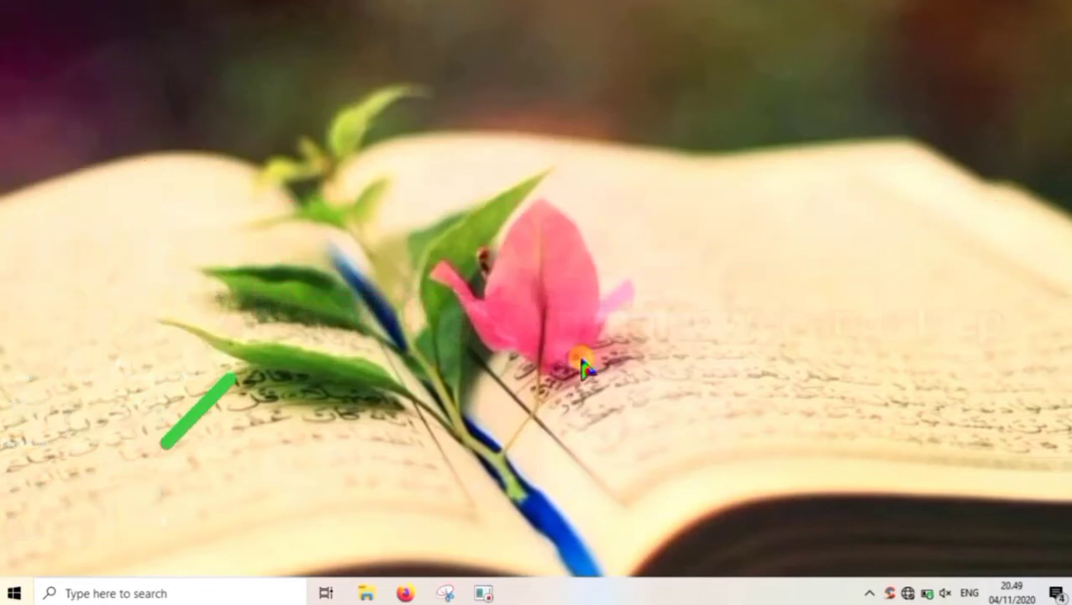
Step: Open the Power & sleep page of the System category in Windows Settings
right_click(19, 594)
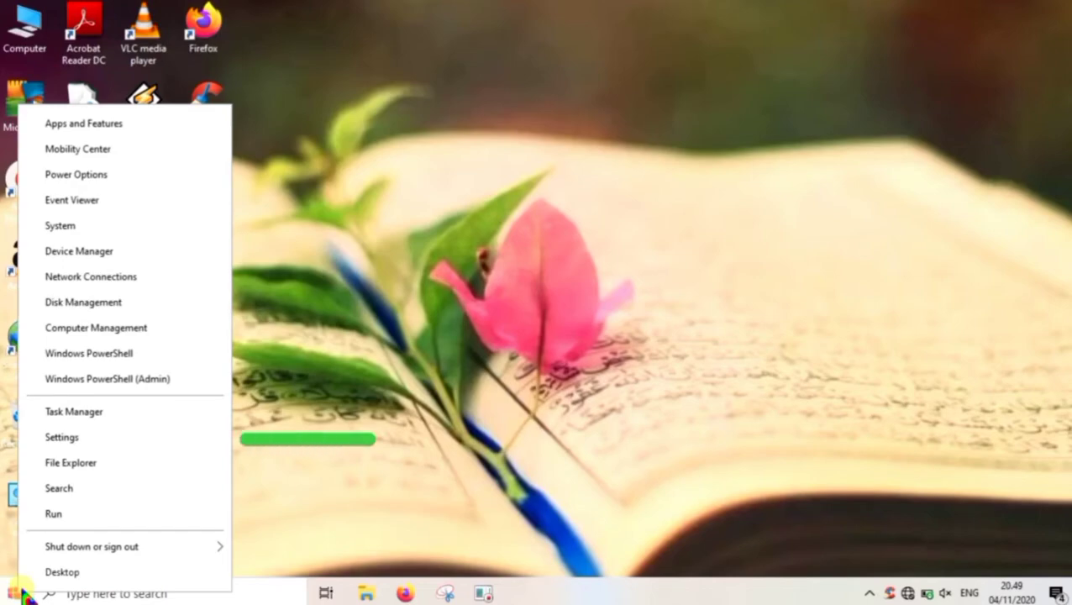
left_click(61, 437)
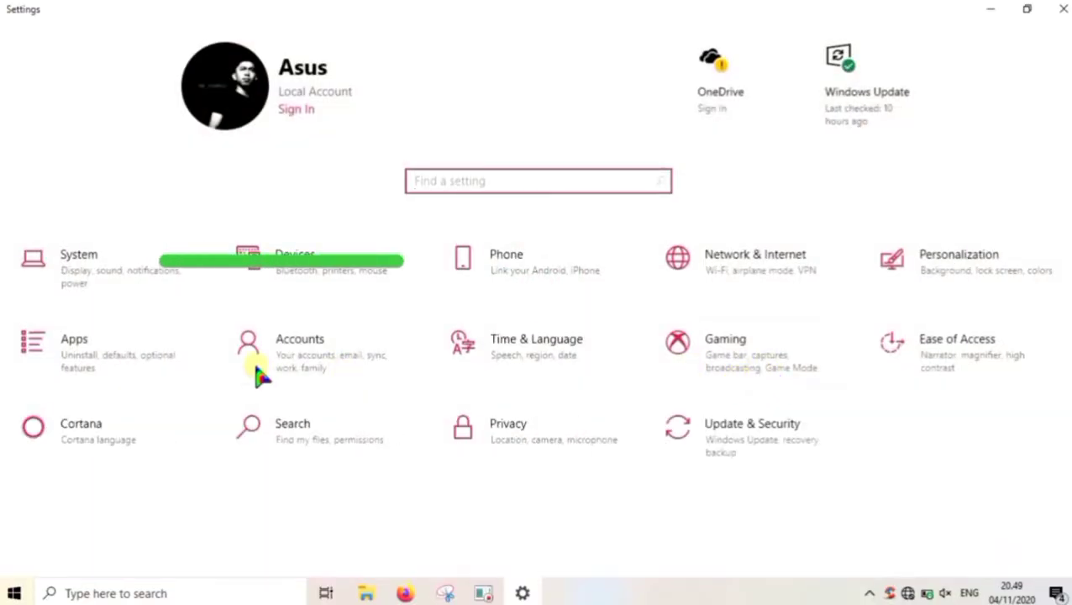
left_click(88, 266)
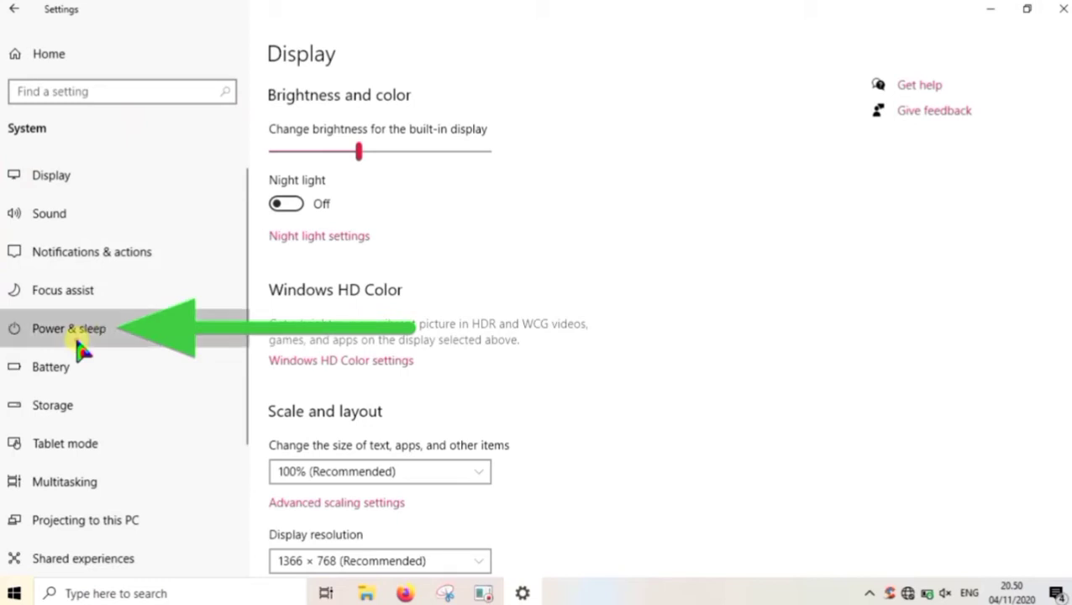
left_click(78, 340)
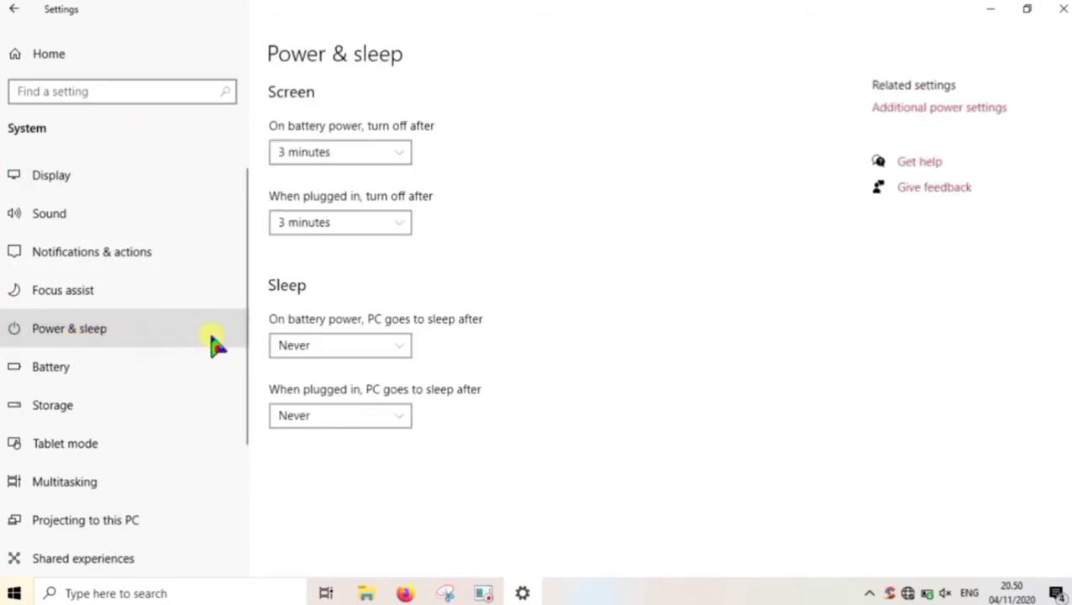
Step: Set the screen to turn off after 1 minute both on battery power and when plugged in
left_click(401, 158)
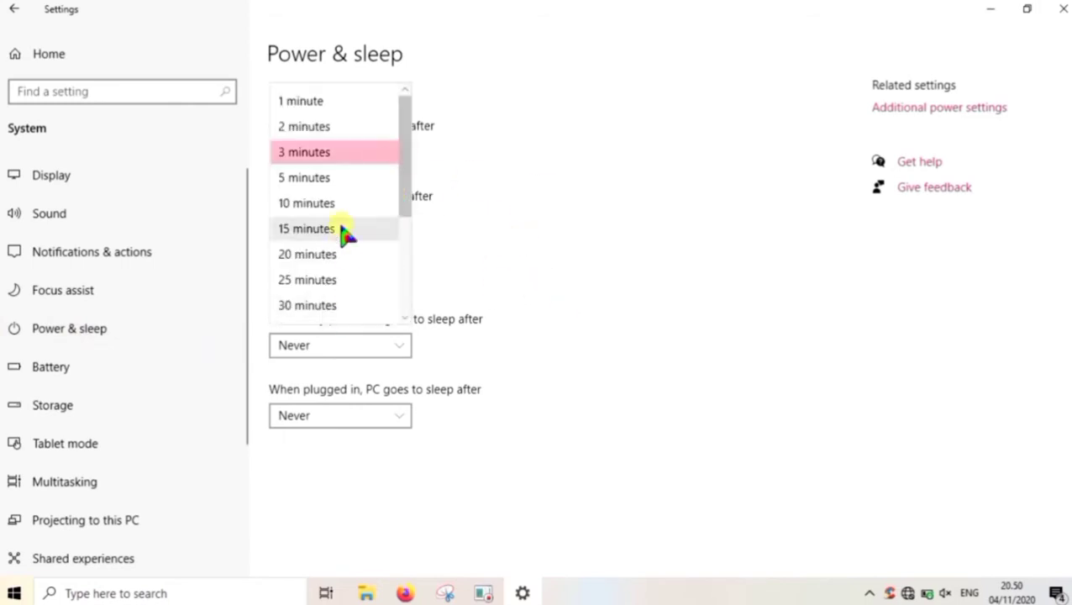
left_click(330, 107)
left_click(406, 155)
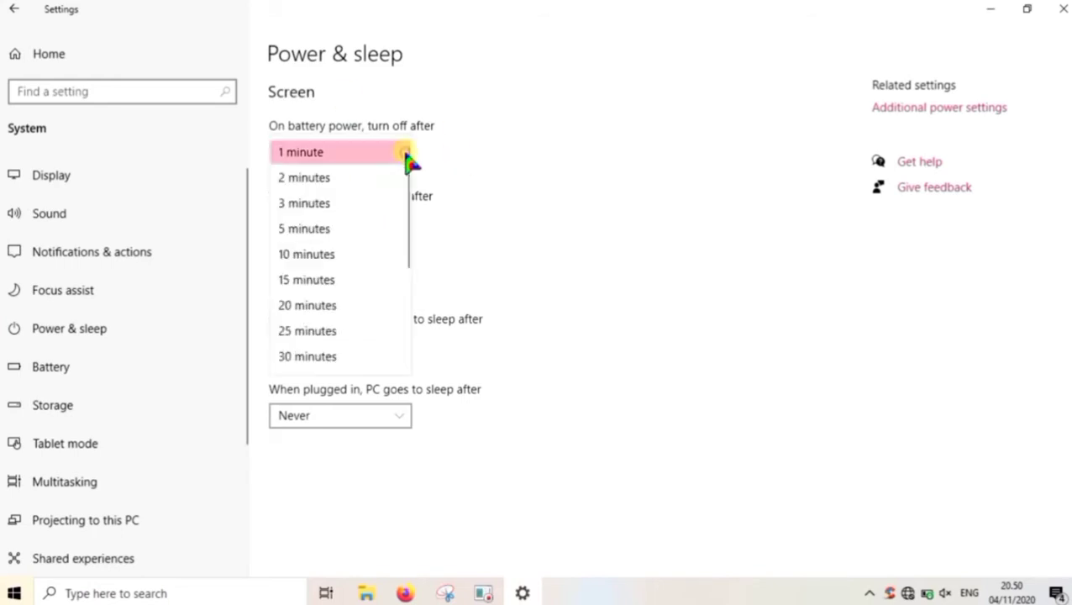
left_click(415, 220)
left_click(401, 351)
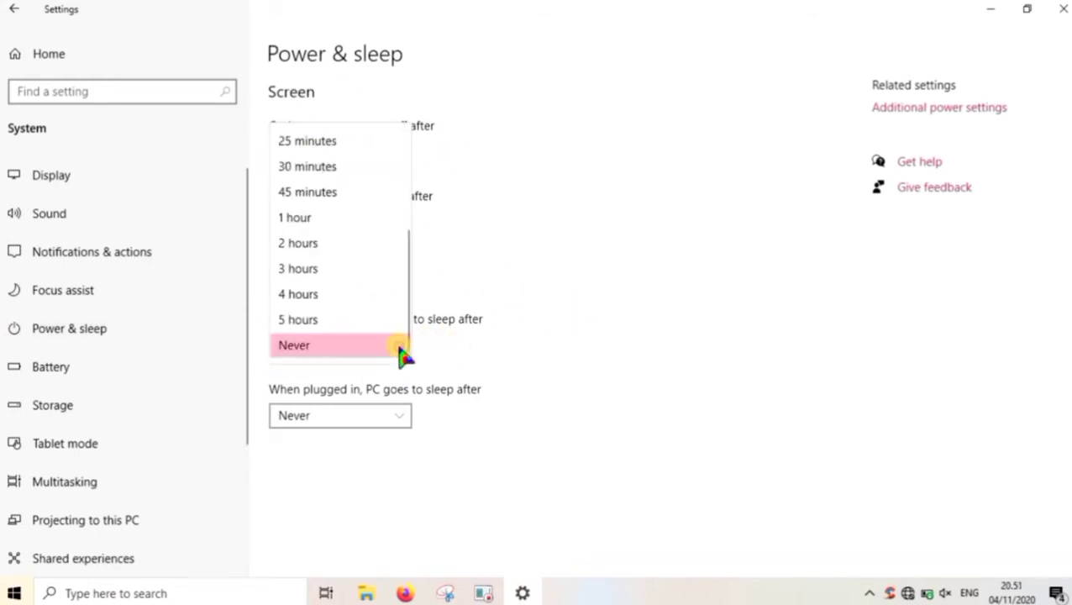
left_click(404, 346)
left_click(407, 223)
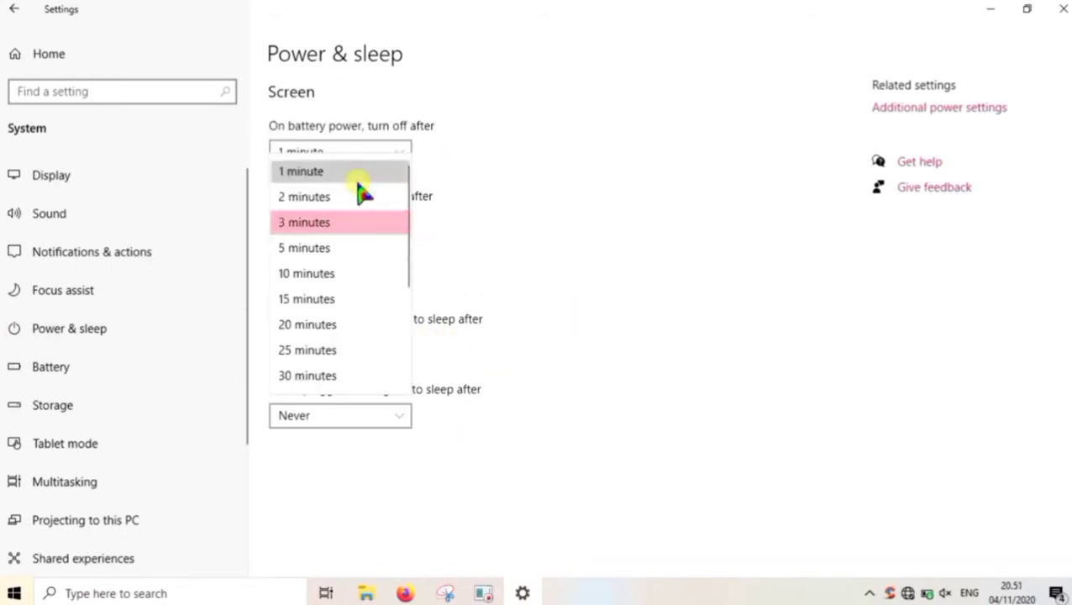
left_click(357, 173)
Step: Try a 25-minute sleep delay for the PC on battery power
left_click(403, 416)
left_click(542, 339)
left_click(395, 345)
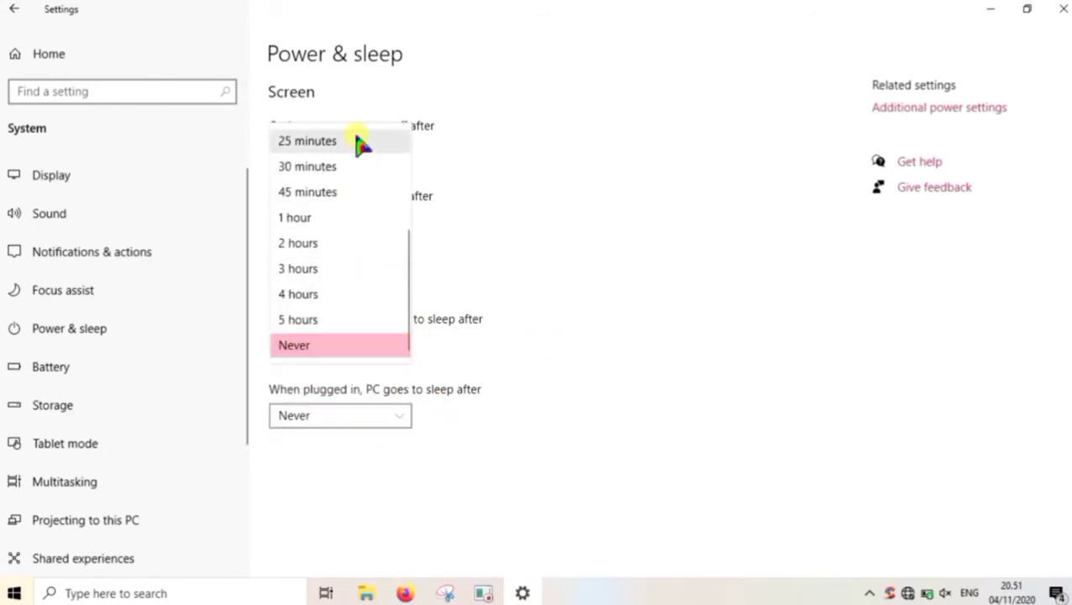
left_click(349, 143)
left_click(394, 414)
left_click(363, 210)
Step: Set the PC to sleep after 10 minutes both on battery power and when plugged in, and close Settings
left_click(395, 346)
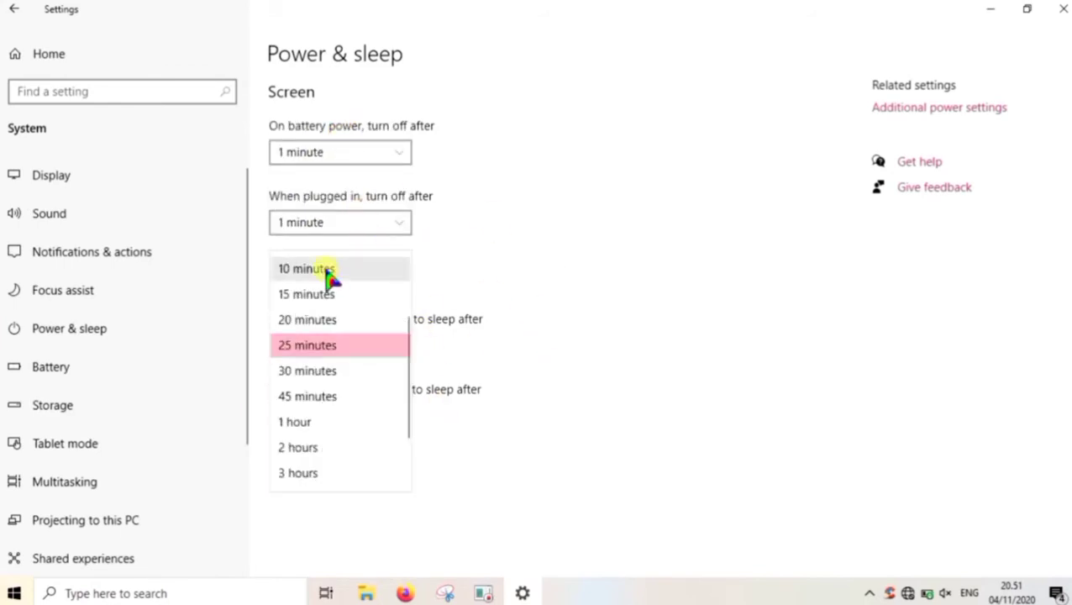
left_click(328, 273)
left_click(370, 414)
left_click(353, 338)
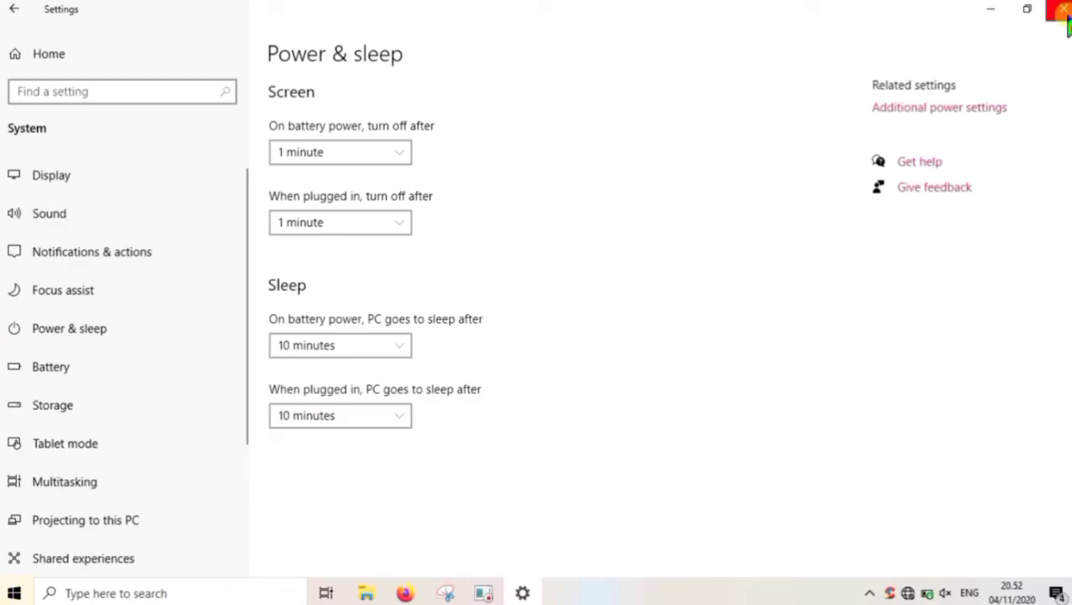
left_click(1059, 10)
right_click(634, 227)
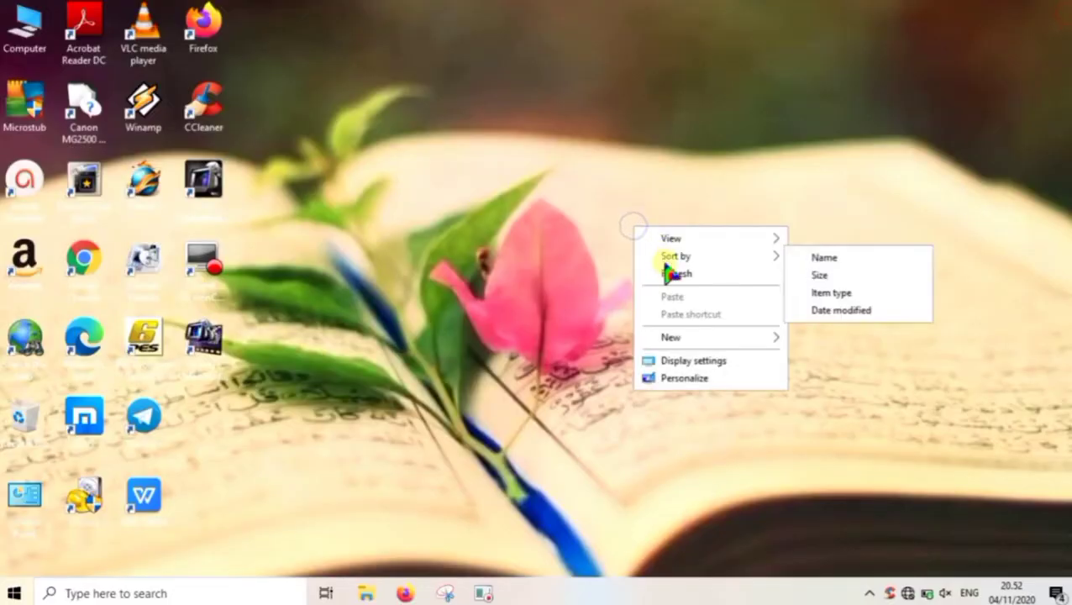
left_click(672, 274)
right_click(669, 275)
left_click(701, 327)
right_click(698, 322)
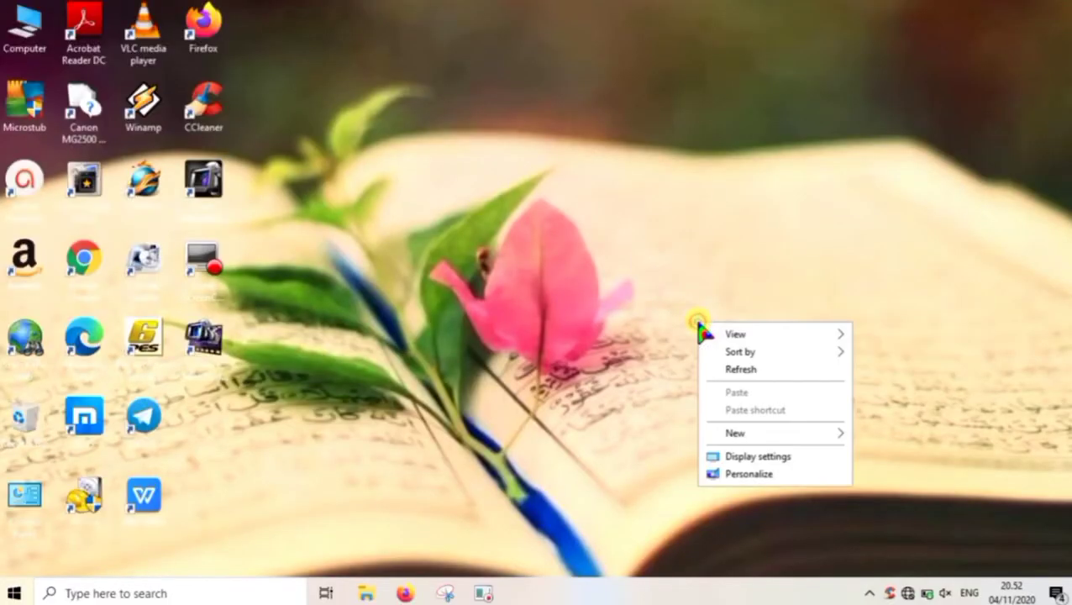
left_click(729, 371)
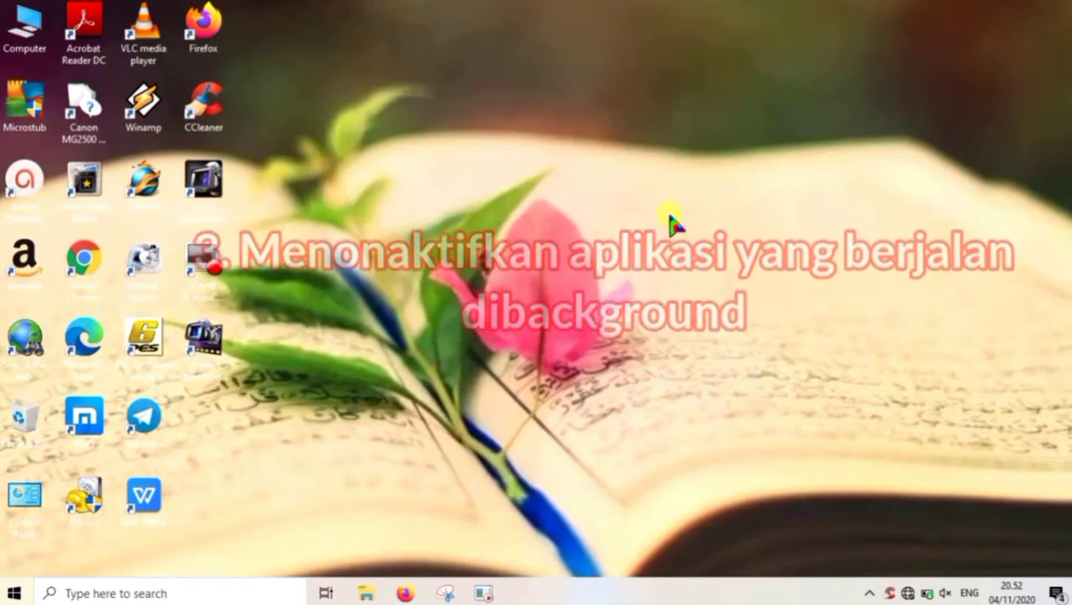
Step: Open the Background apps page of the Privacy category in Windows Settings
right_click(12, 594)
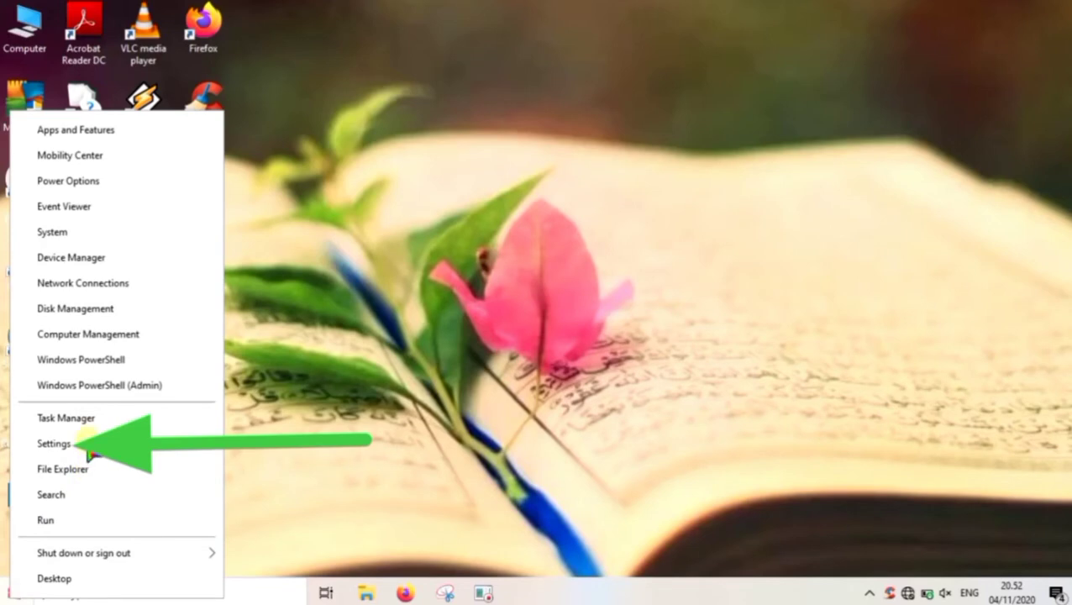
left_click(82, 442)
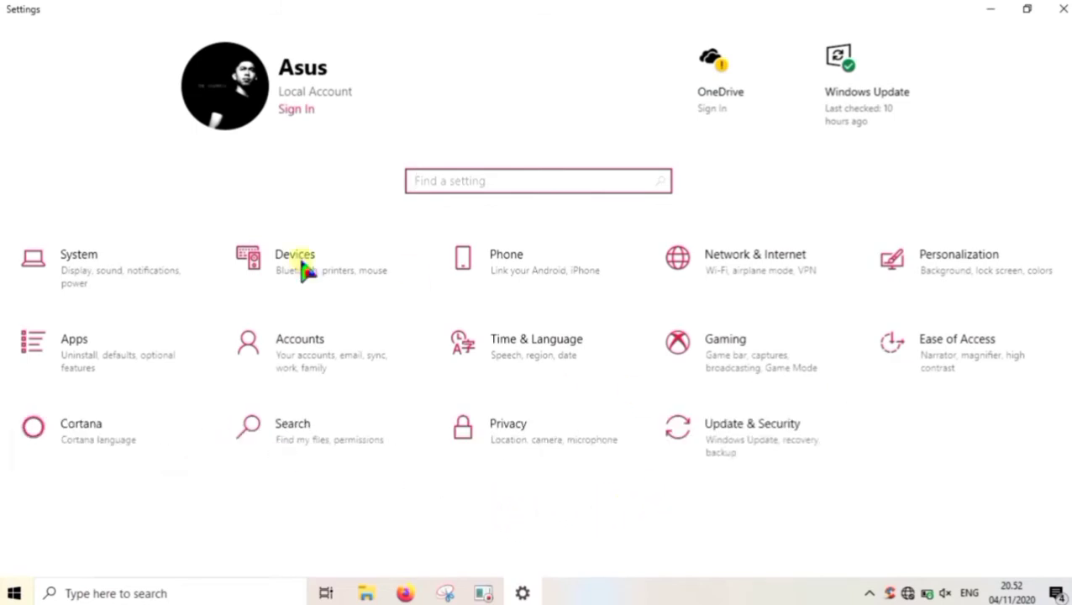
left_click(509, 430)
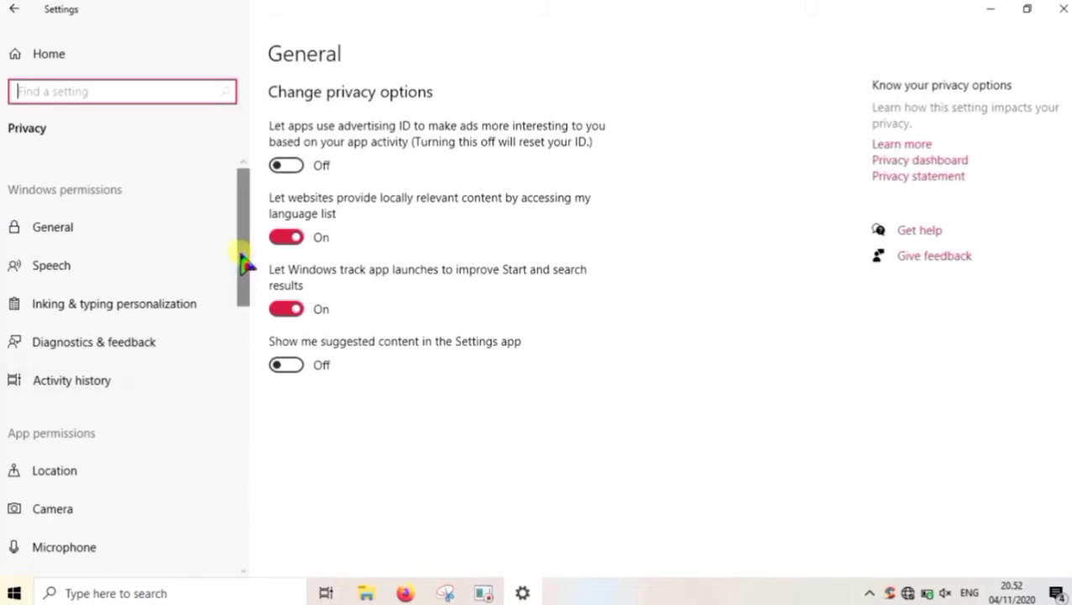
mouse_move(242, 254)
left_mouse_down()
mouse_move(253, 458)
mouse_move(239, 492)
mouse_move(239, 477)
left_mouse_up()
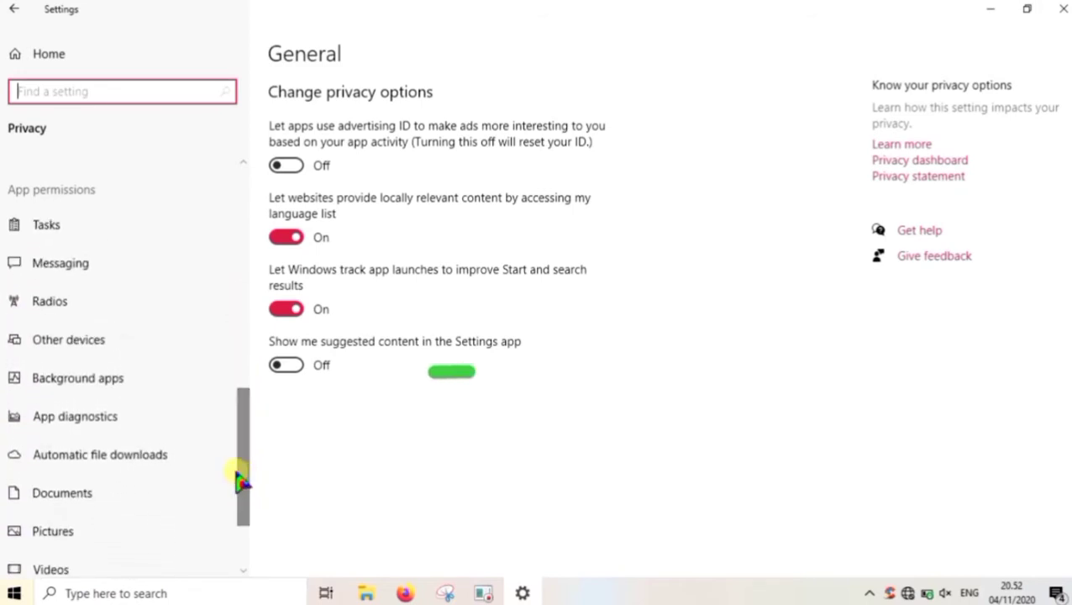
left_click(93, 388)
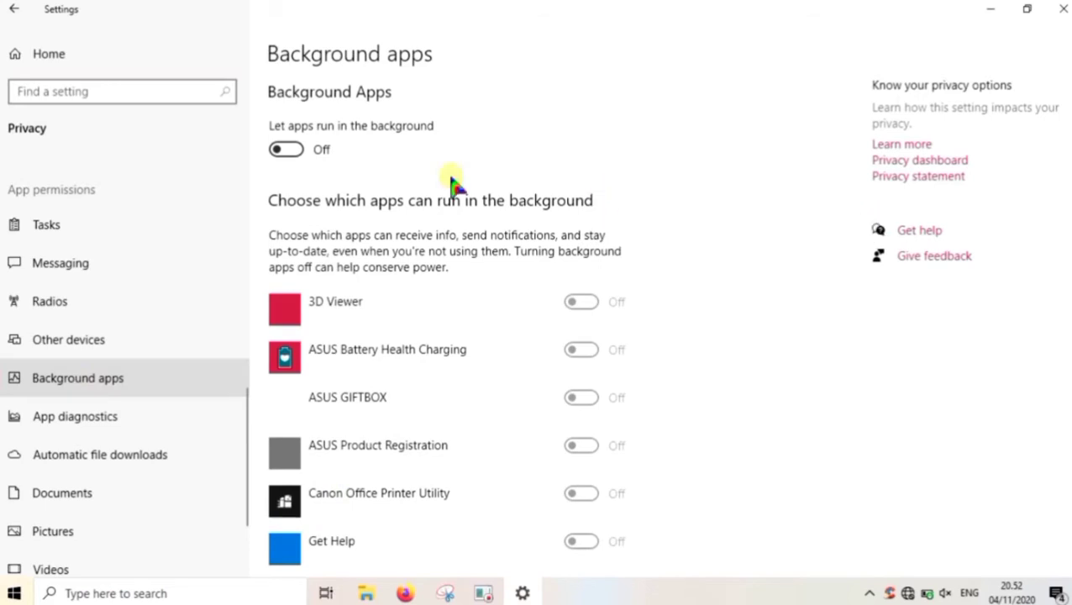
Step: Allow apps to run in the background and look through the list of individual apps
left_click(287, 151)
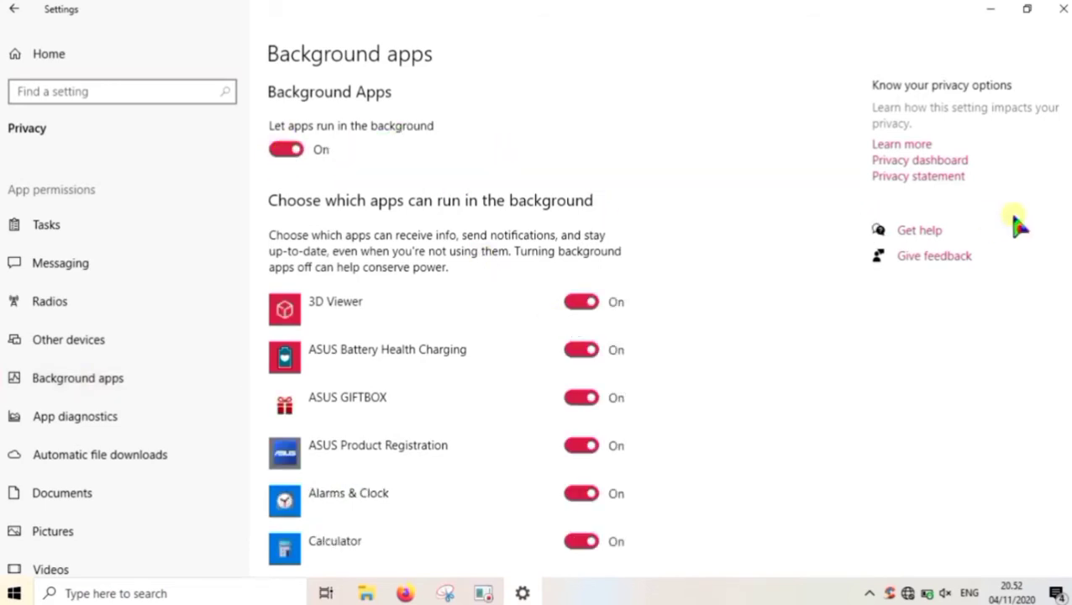
left_click_drag(1069, 148, 1067, 307)
scroll(603, 335, "up", 8)
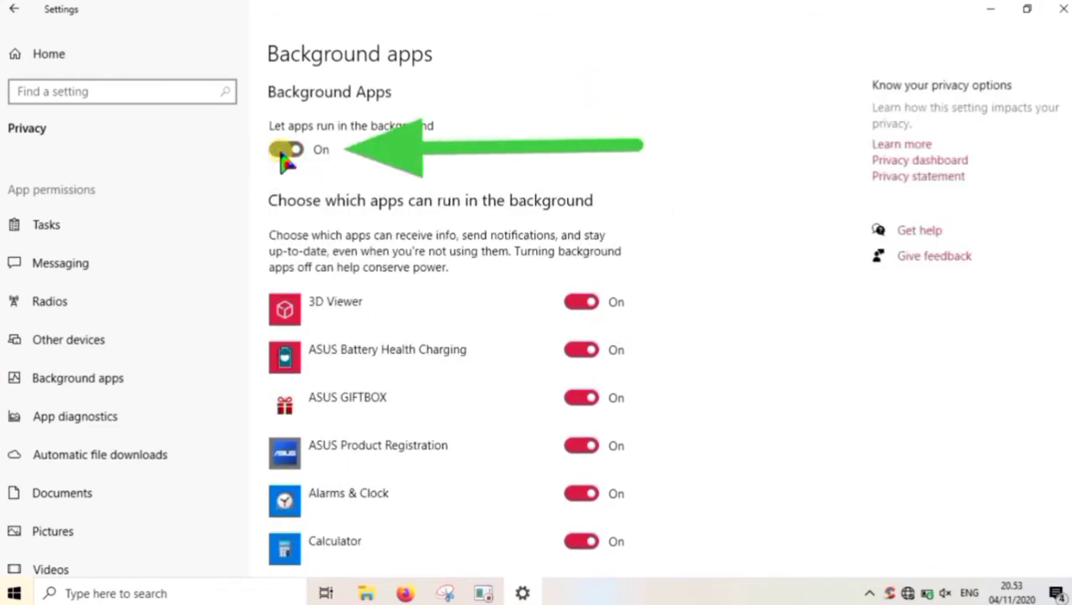
Step: Turn off letting apps run in the background, check the app list, and close Settings
left_click(285, 151)
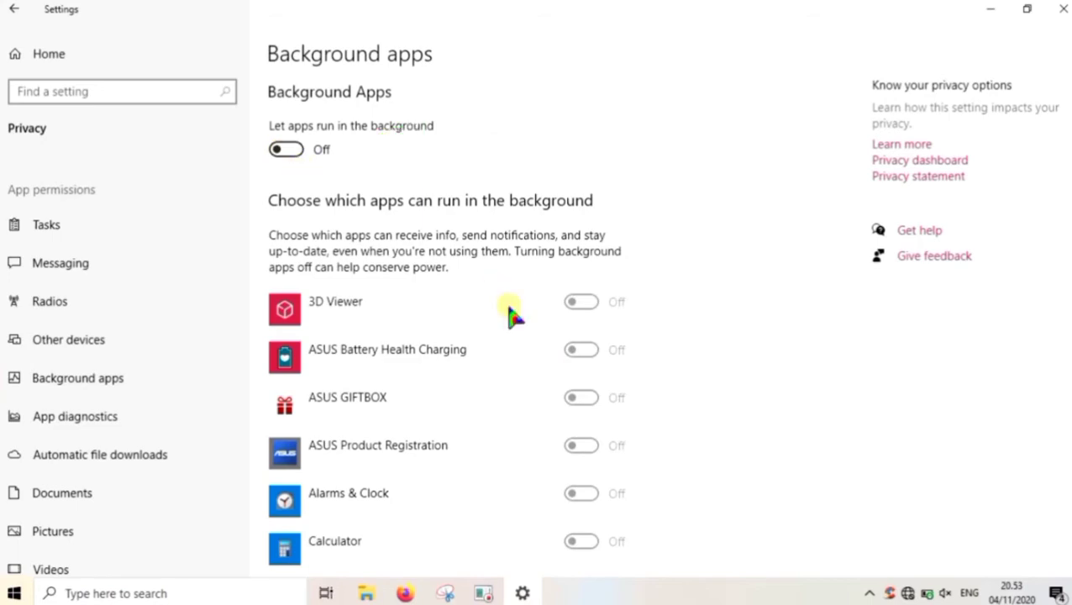
scroll(507, 311, "down", 2)
scroll(725, 366, "up", 2)
left_click_drag(1064, 181, 1066, 110)
left_click(1060, 15)
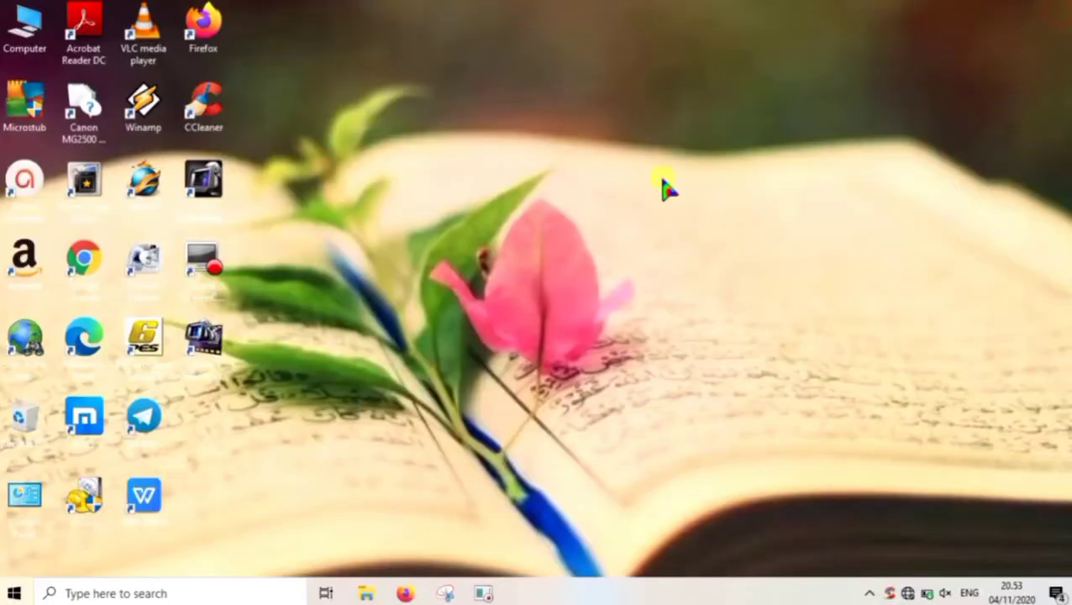
right_click(663, 182)
left_click(694, 227)
right_click(686, 223)
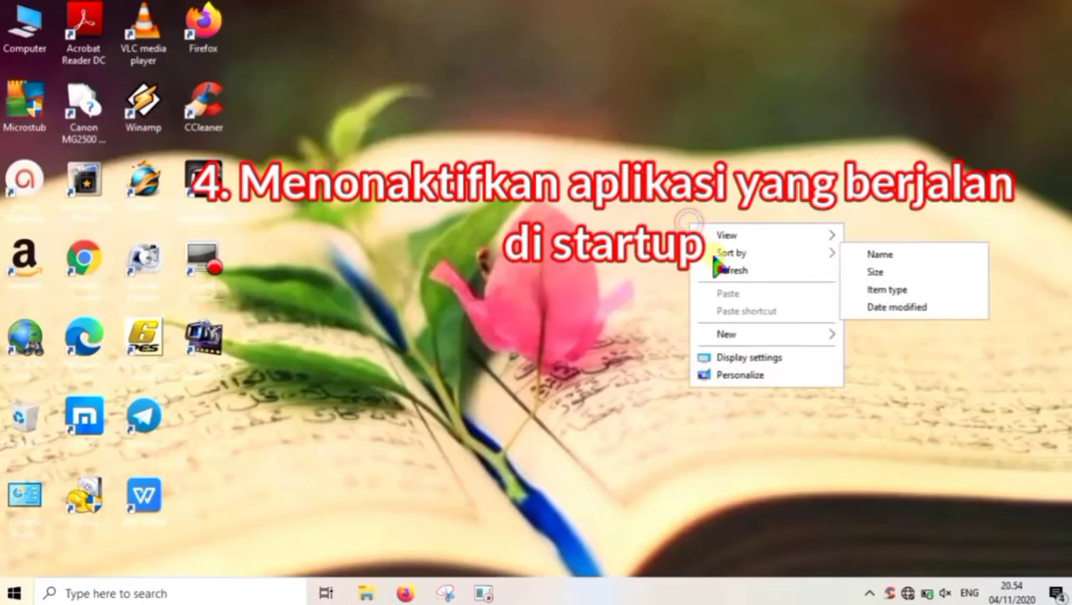
left_click(721, 272)
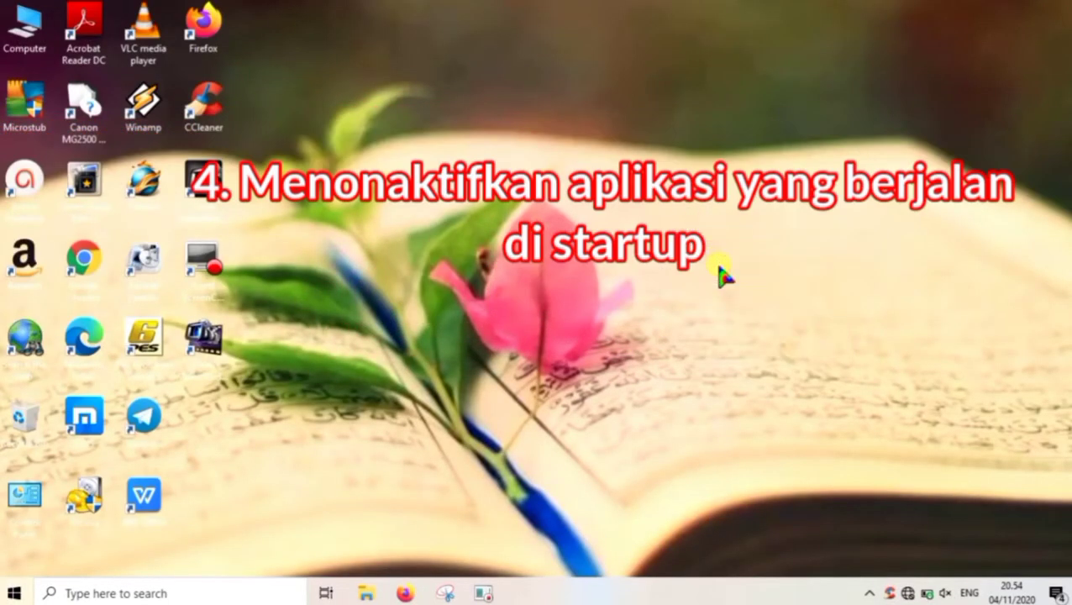
right_click(733, 221)
left_click(773, 264)
right_click(649, 232)
left_click(695, 280)
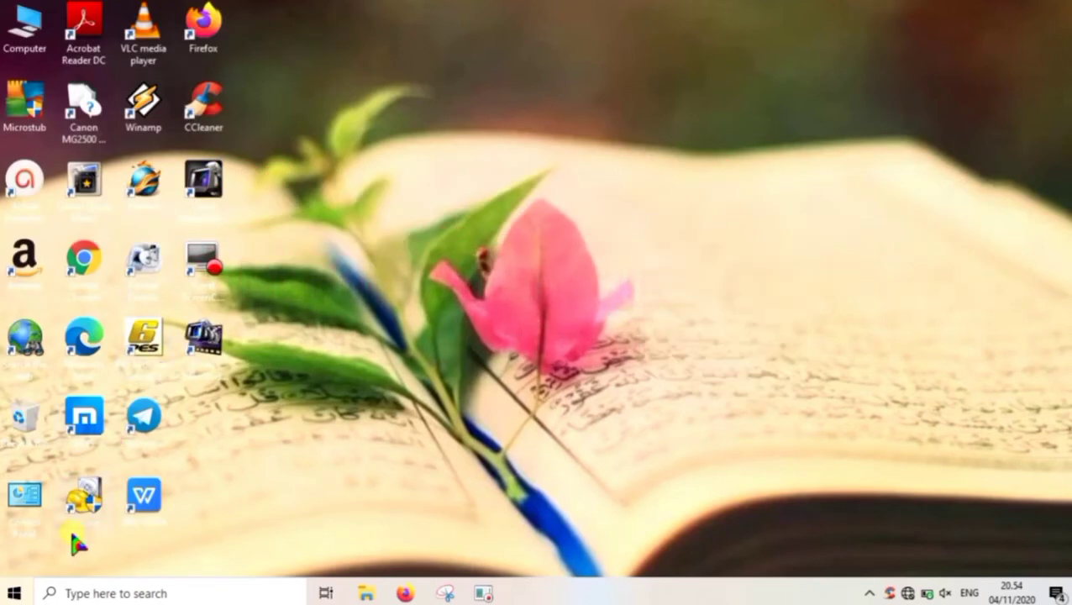
Step: Examine the running processes and the status of the startup apps in Task Manager, and close it
right_click(15, 595)
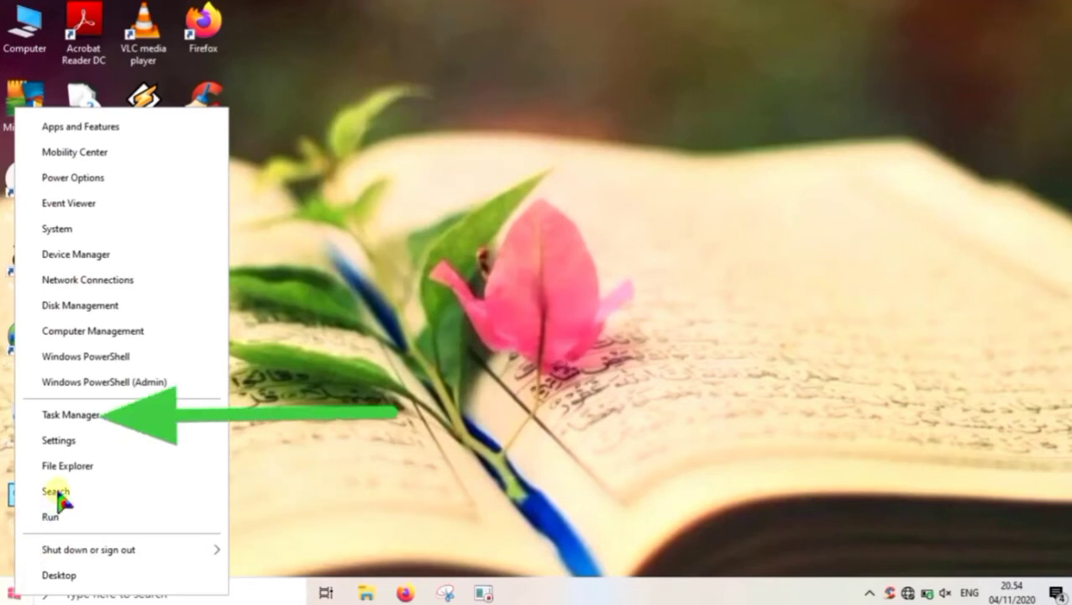
left_click(126, 415)
left_click(564, 57)
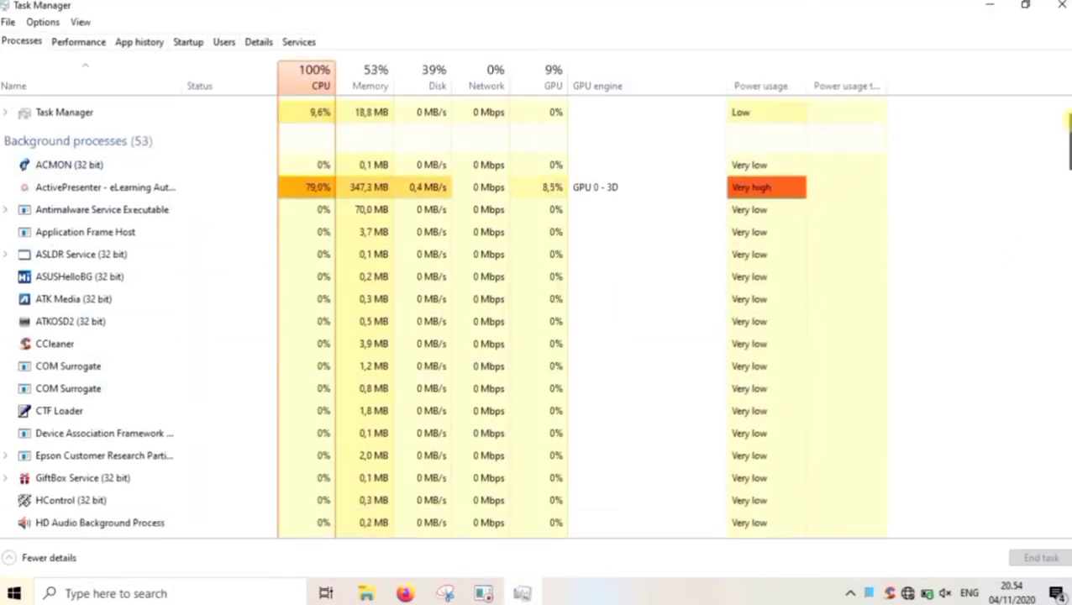
scroll(535, 310, "down", 20)
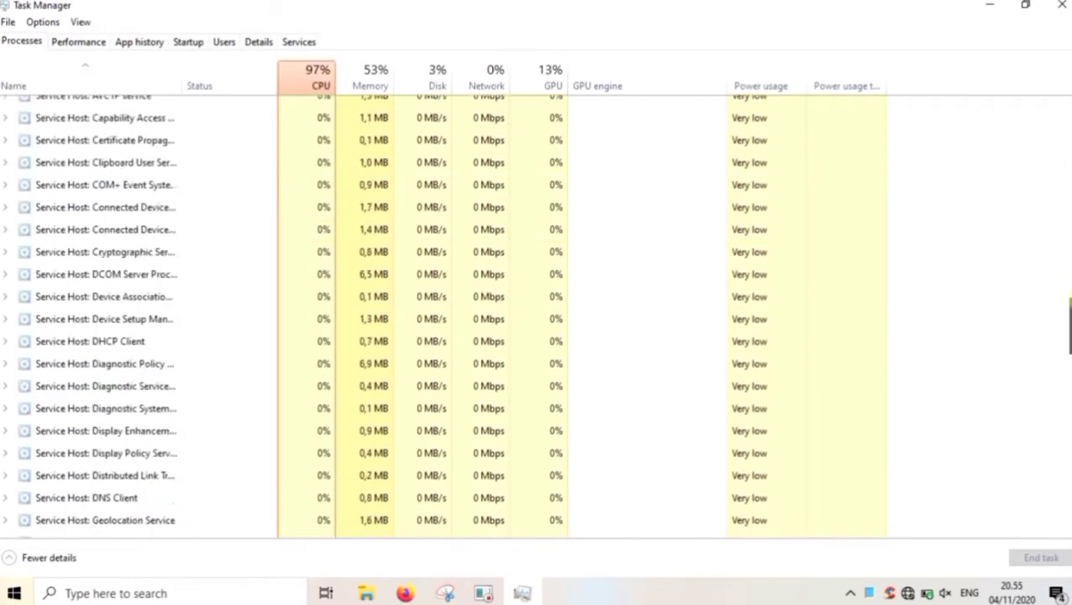
scroll(519, 246, "up", 20)
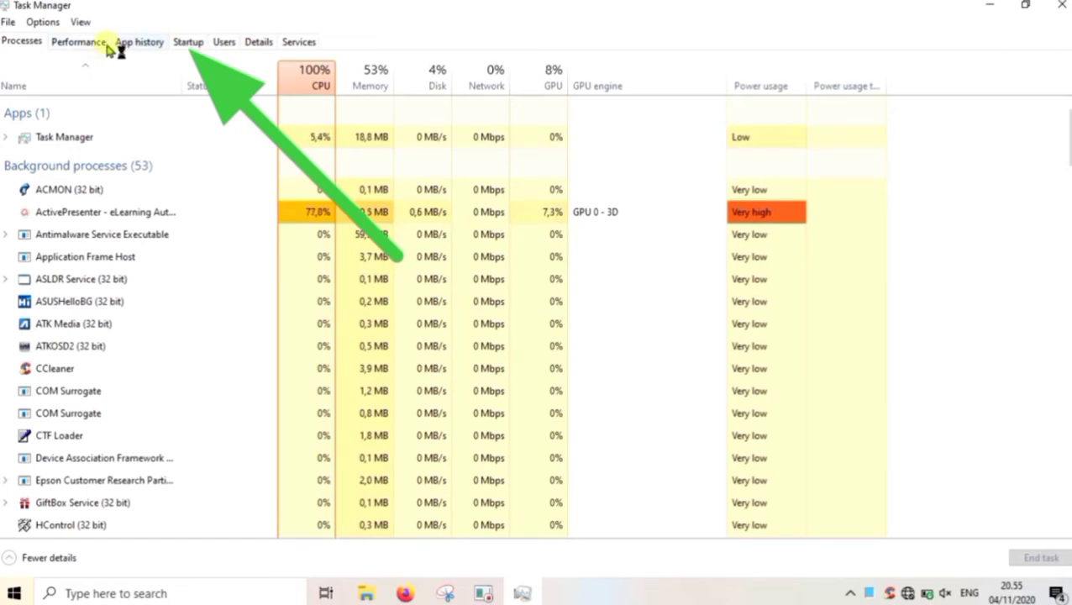
left_click(188, 42)
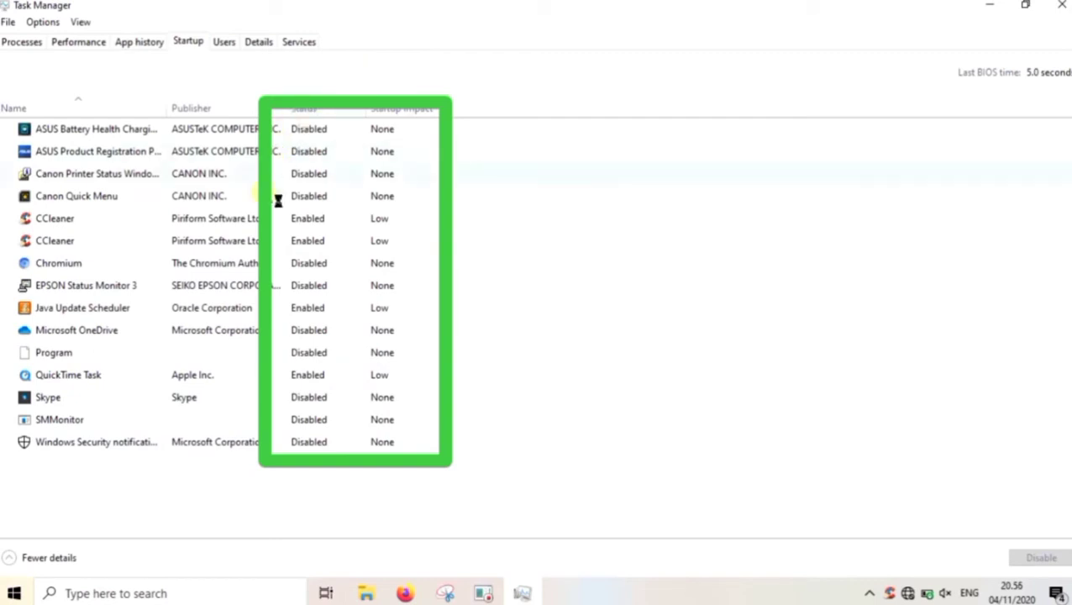
left_click(1060, 6)
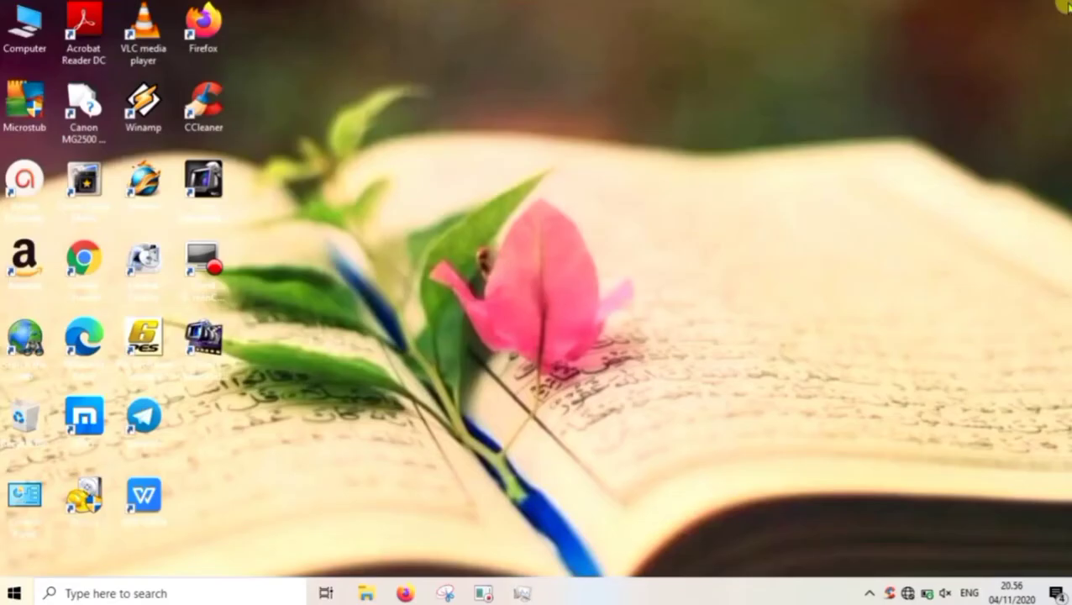
right_click(732, 144)
left_click(761, 189)
right_click(761, 193)
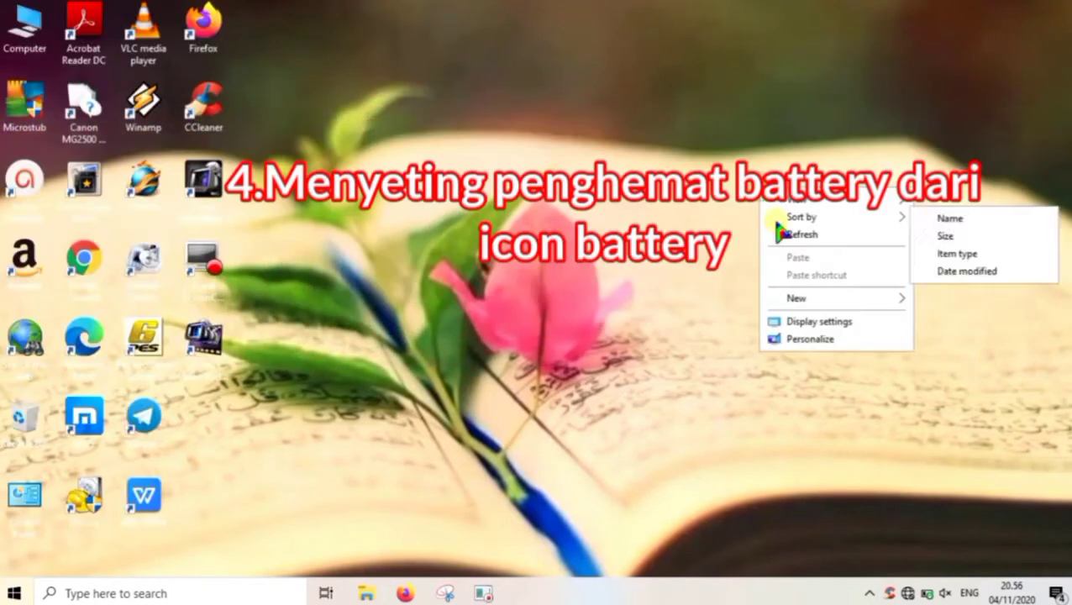
left_click(786, 240)
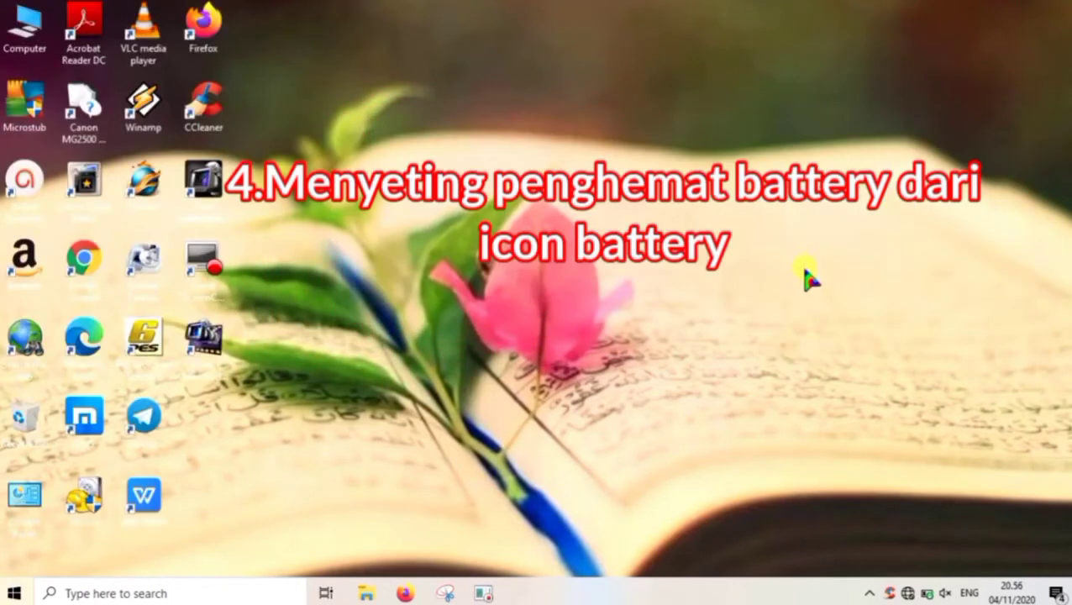
right_click(700, 255)
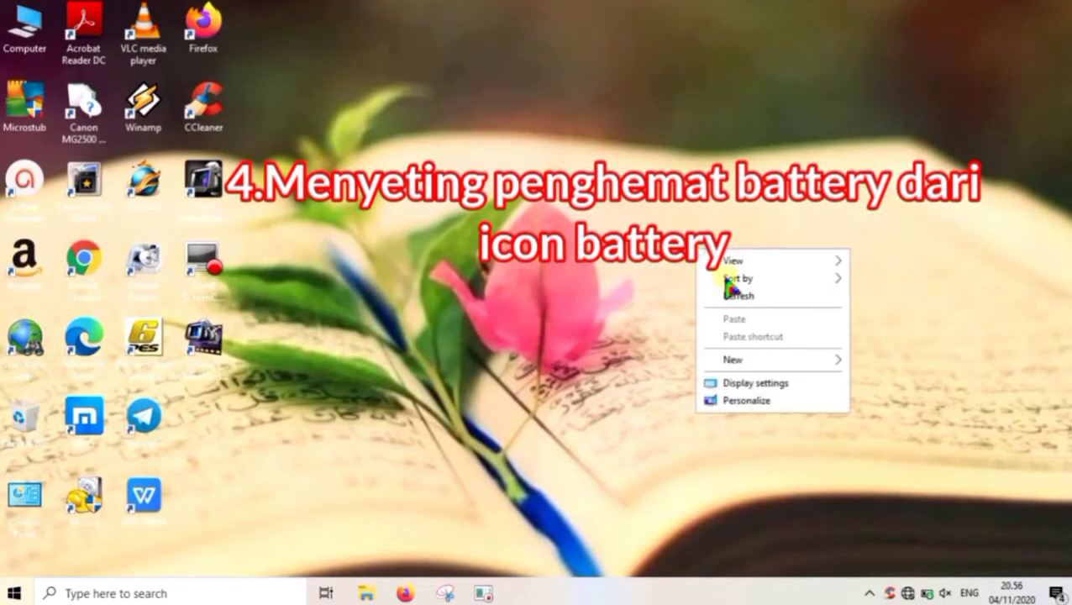
left_click(727, 294)
right_click(736, 300)
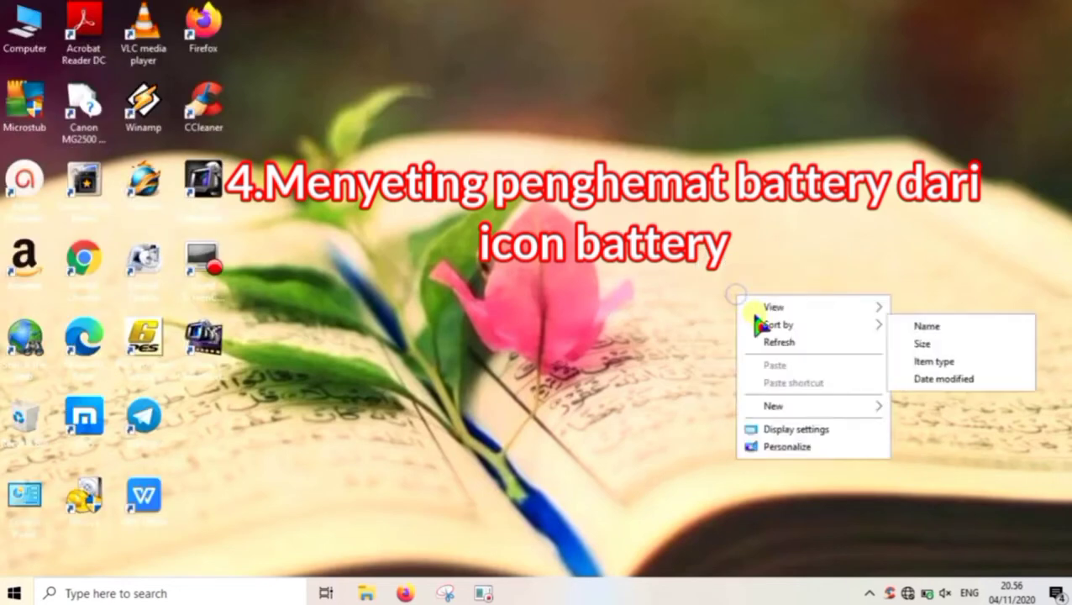
left_click(773, 343)
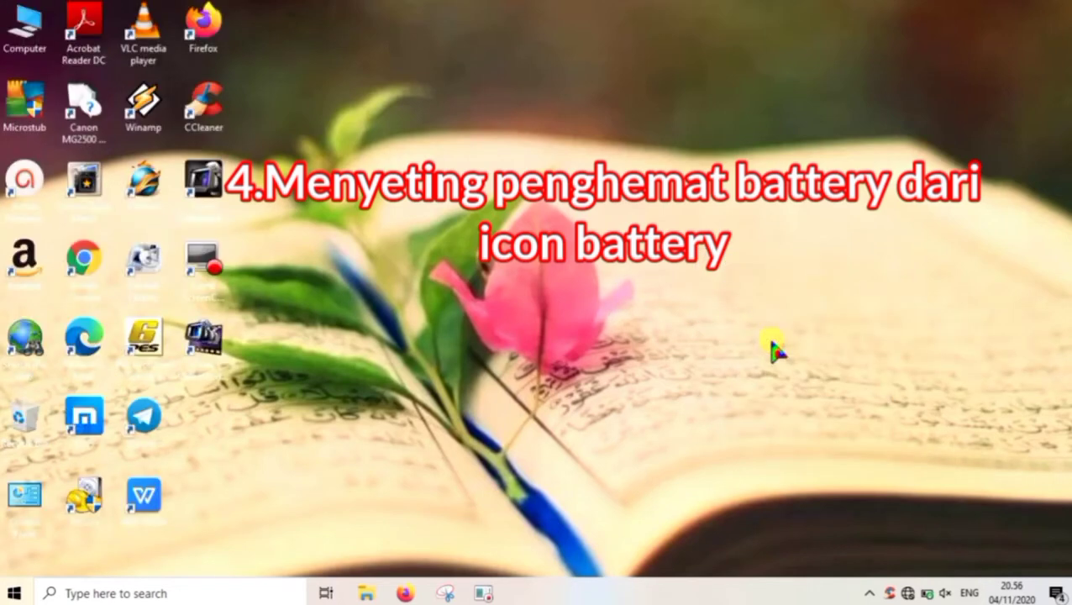
Step: Set the power mode on battery to Best performance from the taskbar battery indicator
left_click(927, 593)
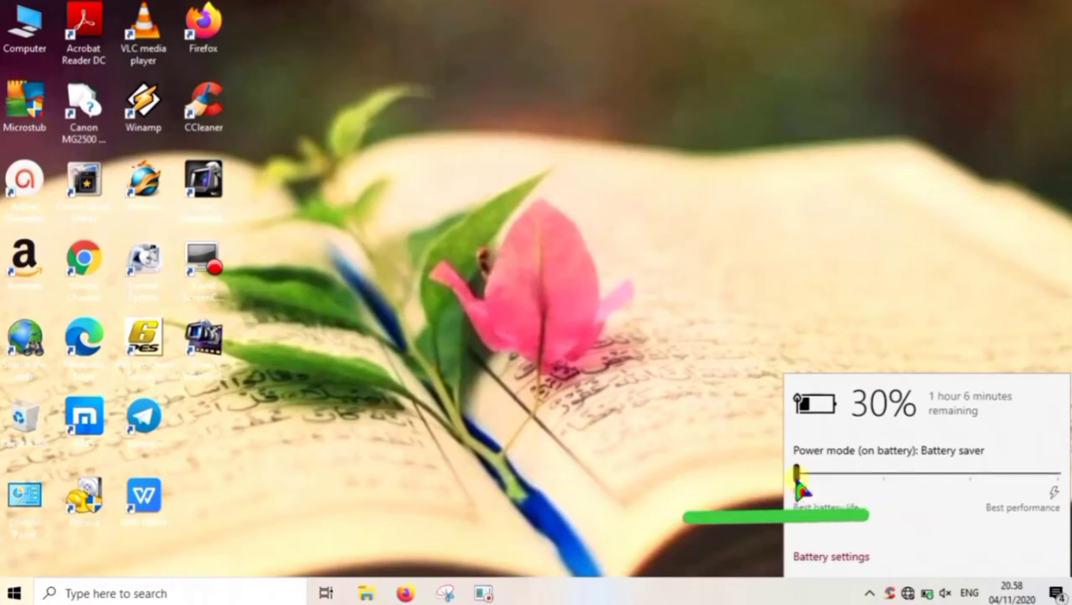
left_click_drag(802, 485, 1065, 489)
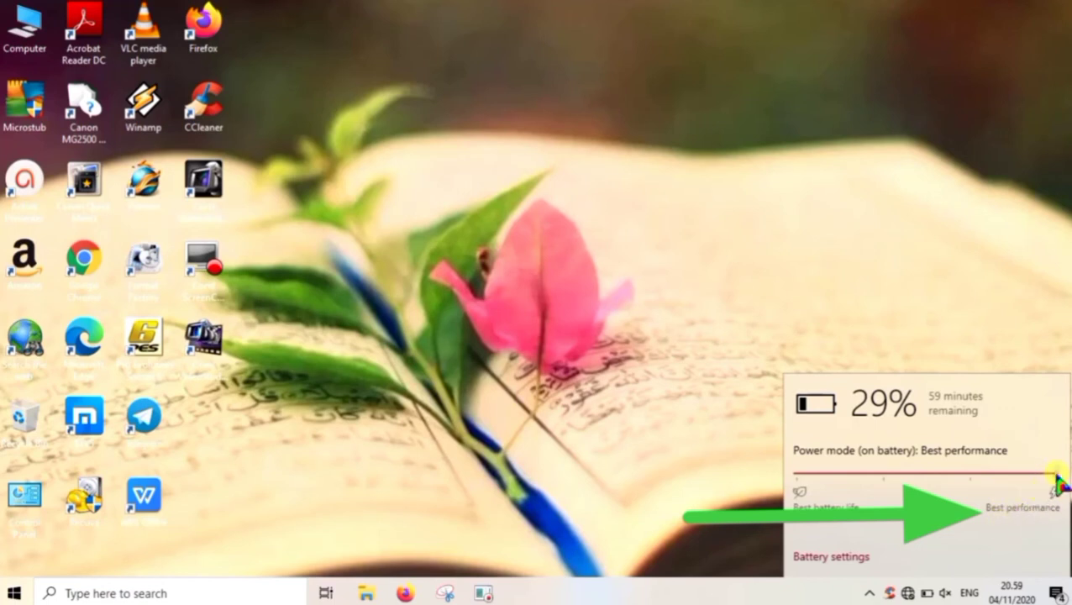
Step: Move the power mode on battery towards Best battery life in the taskbar battery flyout
left_click_drag(1057, 479, 758, 501)
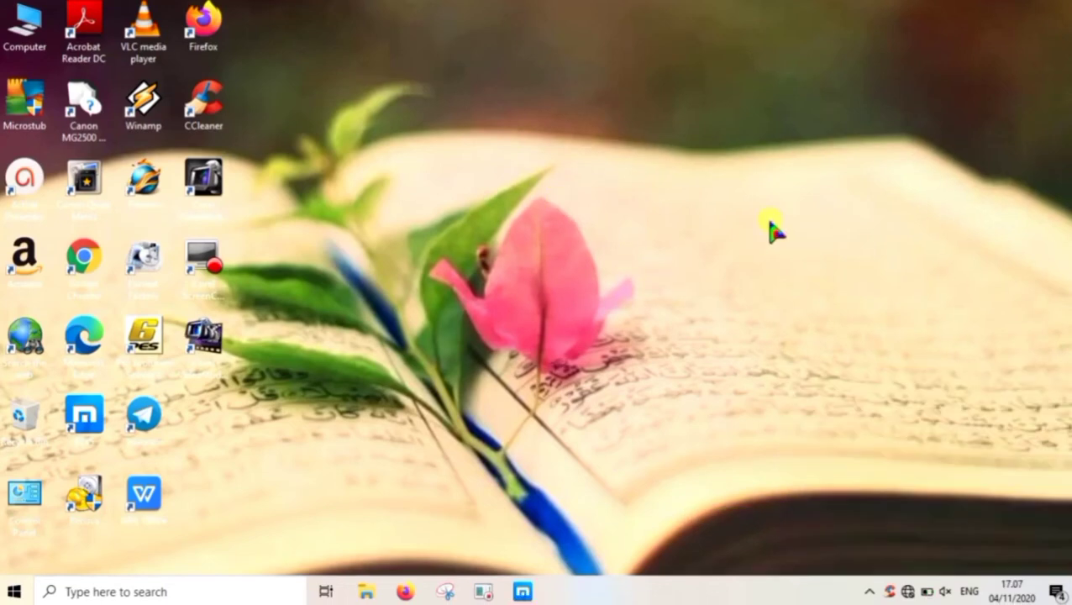
right_click(741, 221)
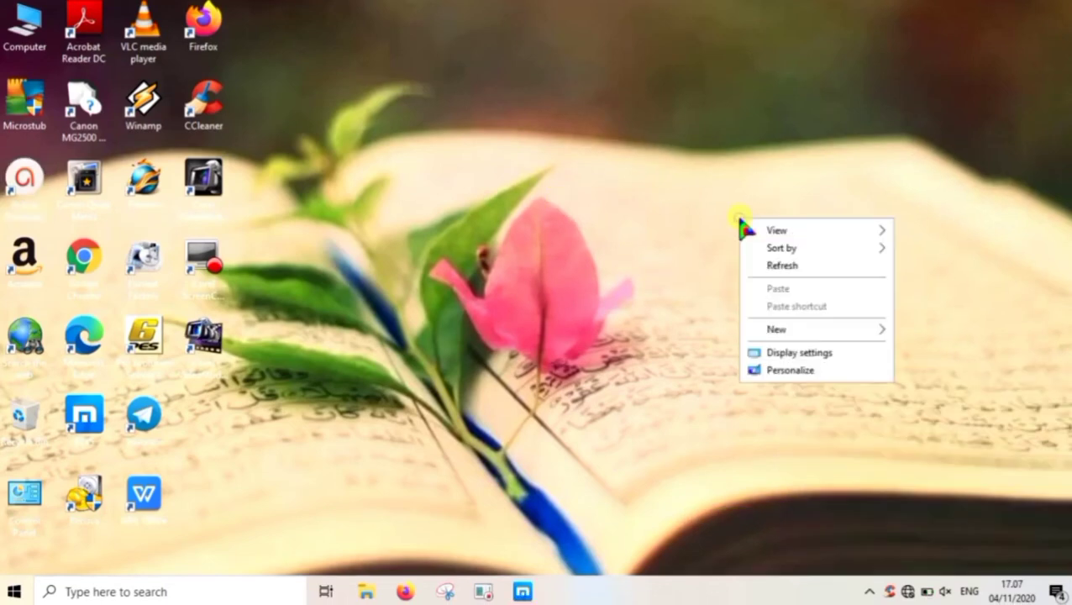
left_click(775, 267)
right_click(777, 273)
left_click(808, 315)
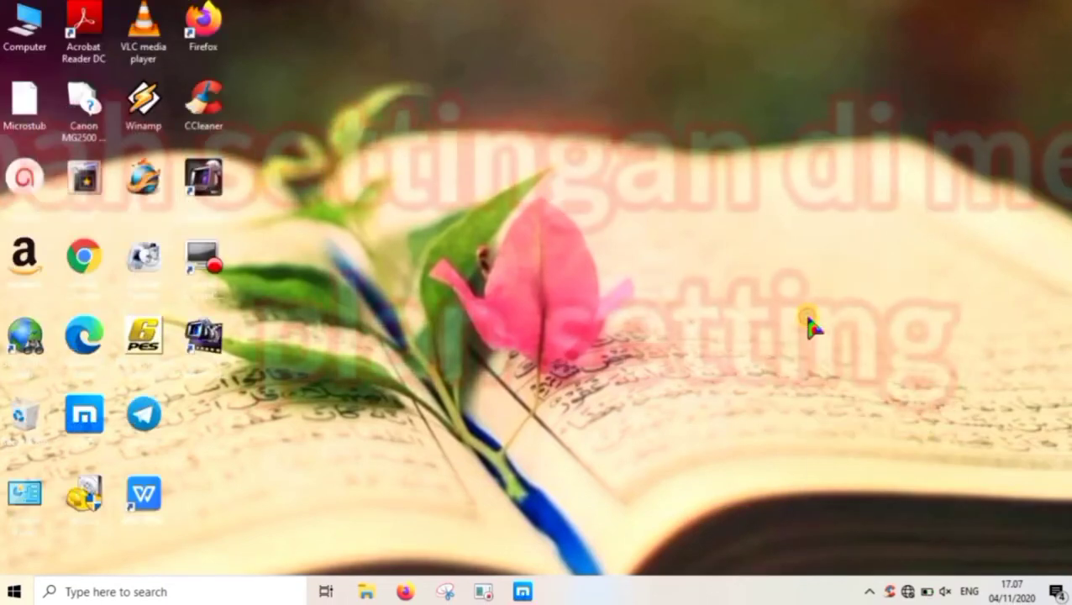
right_click(806, 317)
left_click(840, 365)
right_click(847, 369)
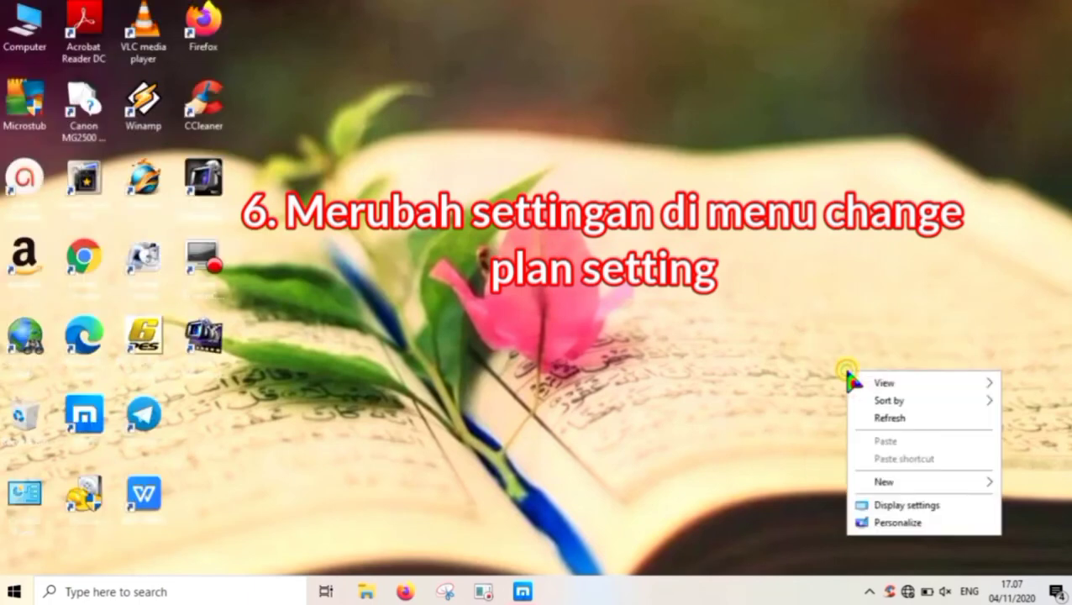
left_click(878, 419)
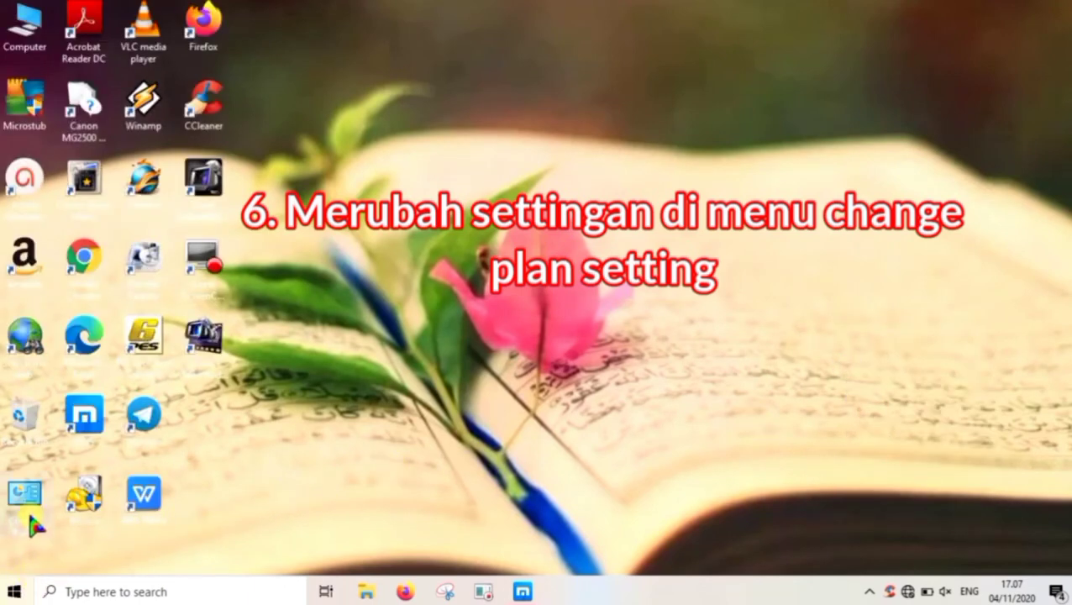
right_click(379, 419)
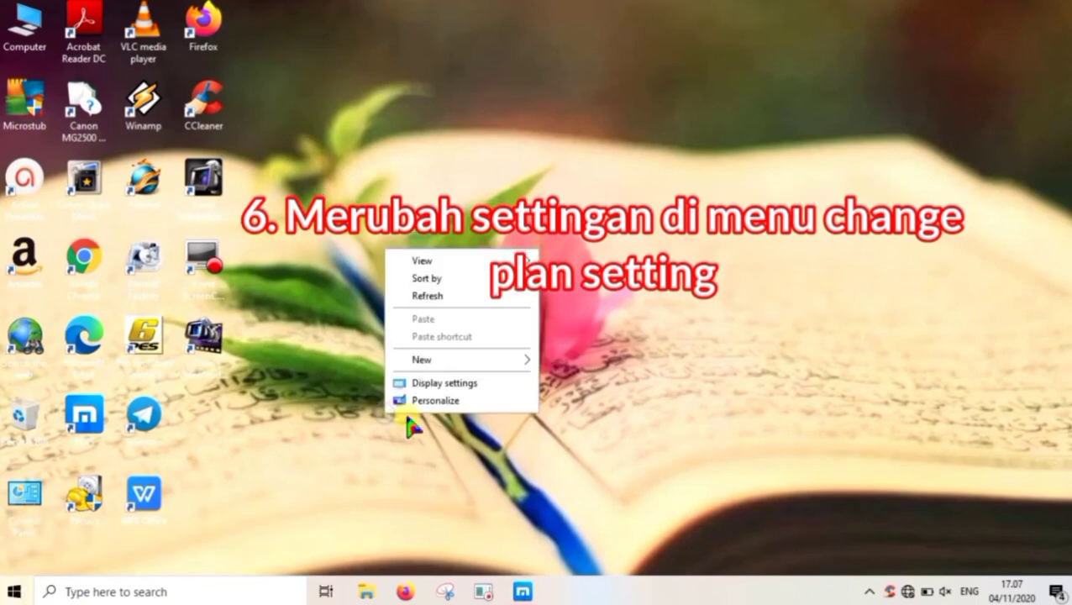
left_click(433, 295)
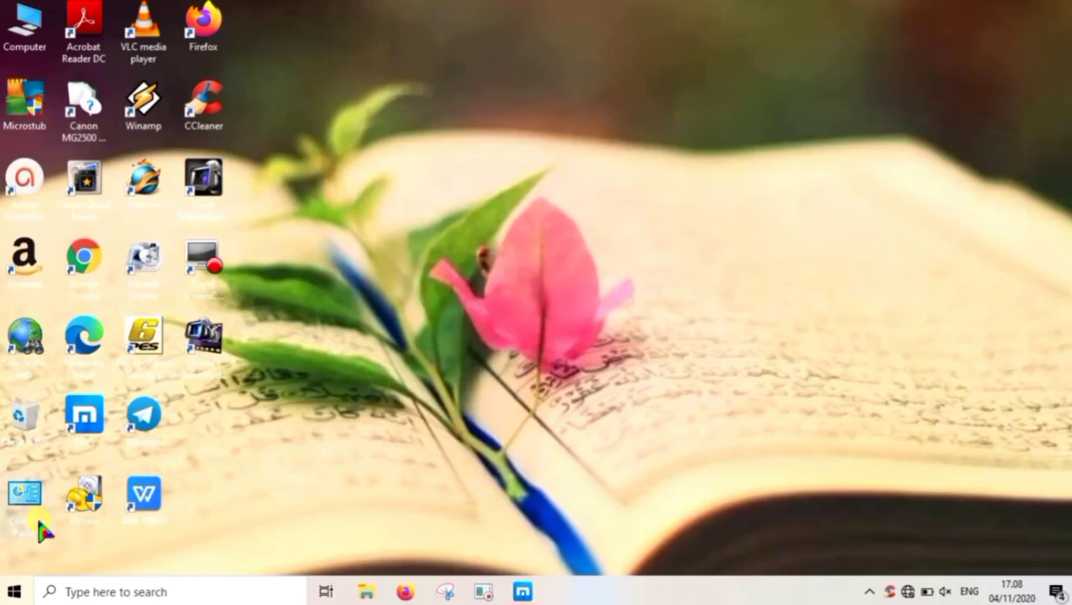
Step: Search Windows for Control Panel, open it, and bring up the Balanced plan's settings in Power Options
left_click(69, 591)
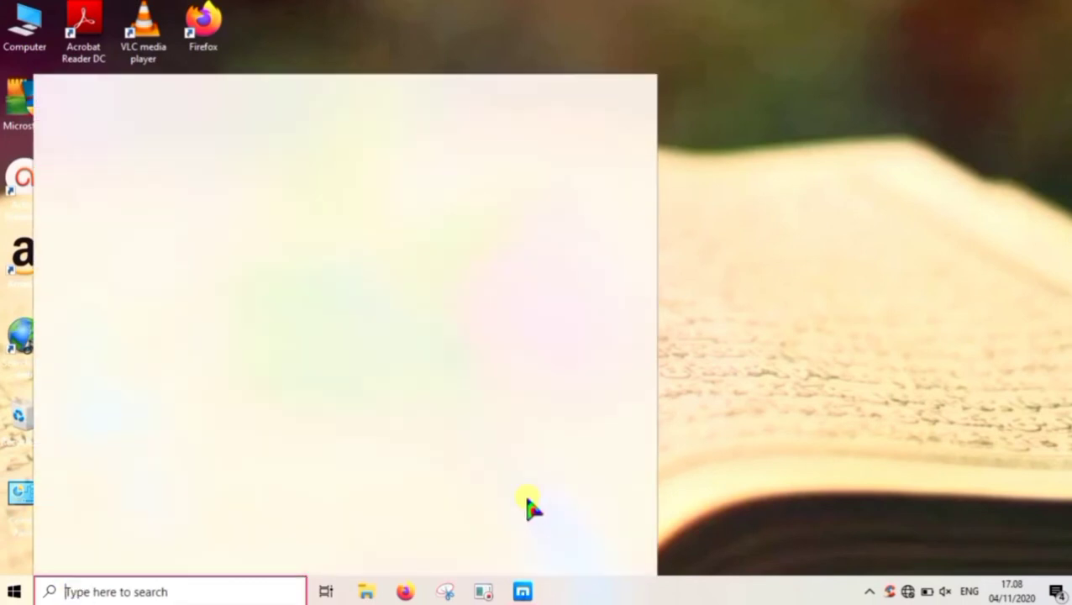
type("co")
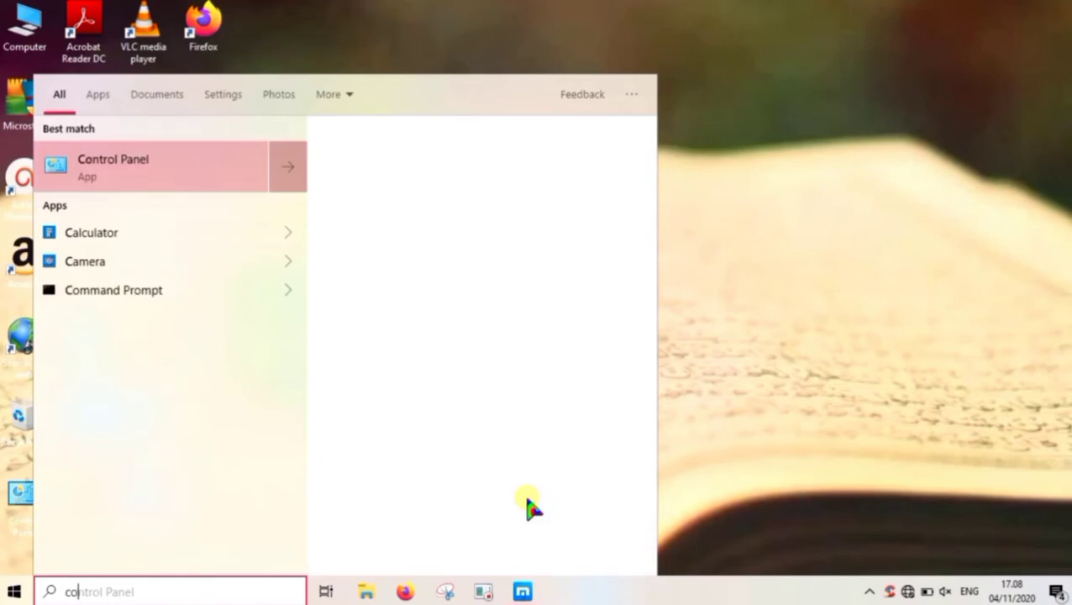
type("ntr")
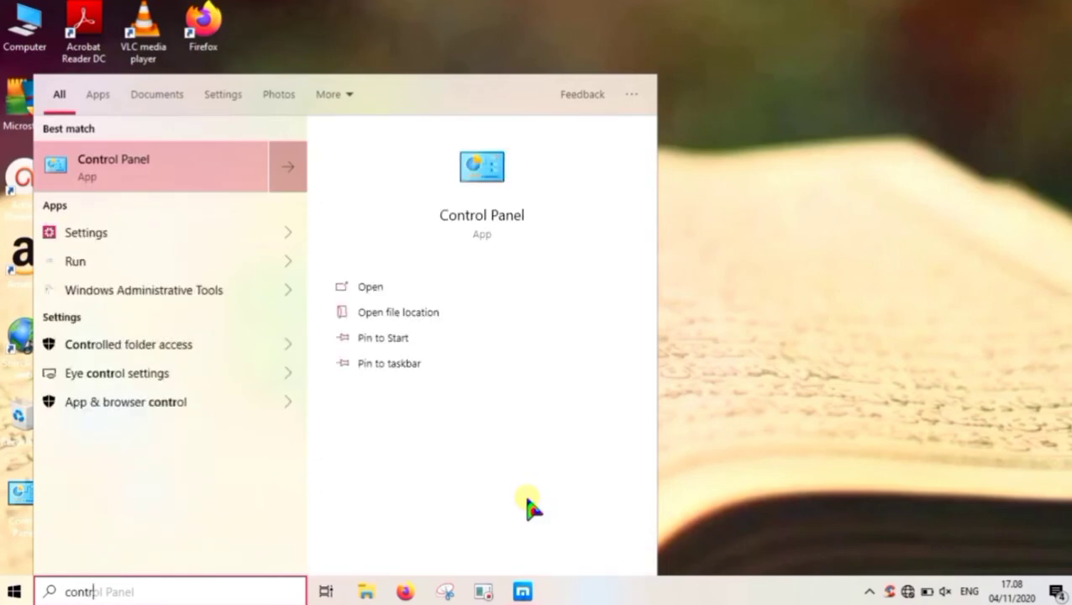
type("ol")
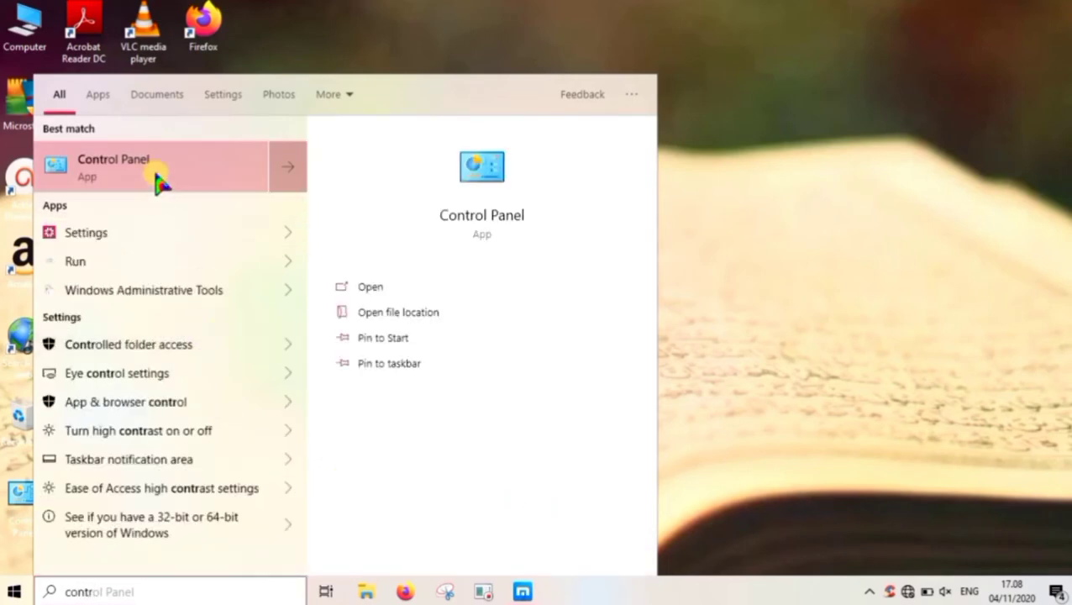
left_click(160, 179)
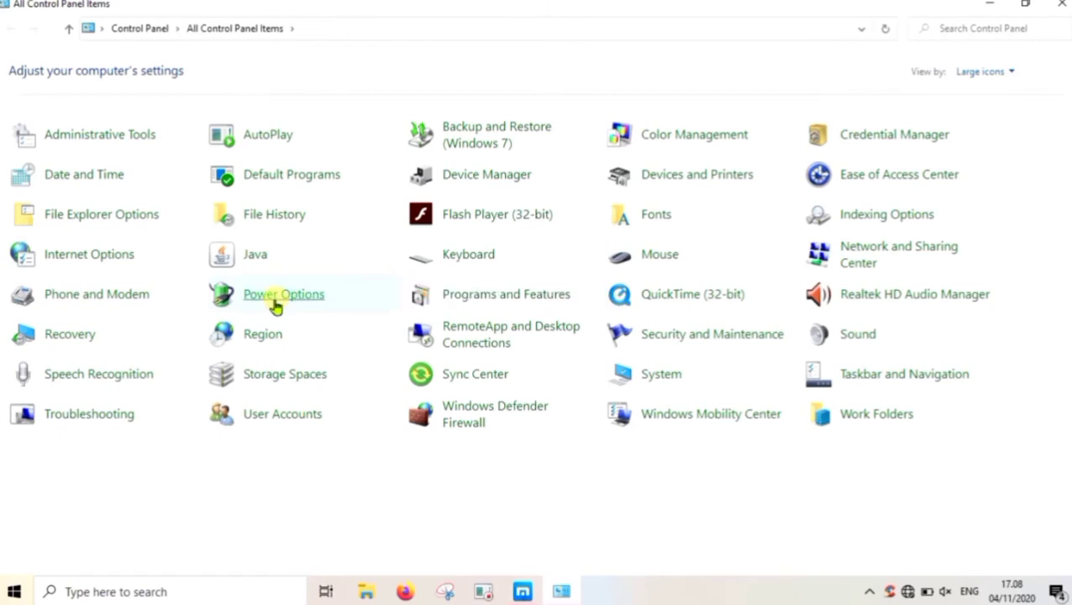
left_click(275, 304)
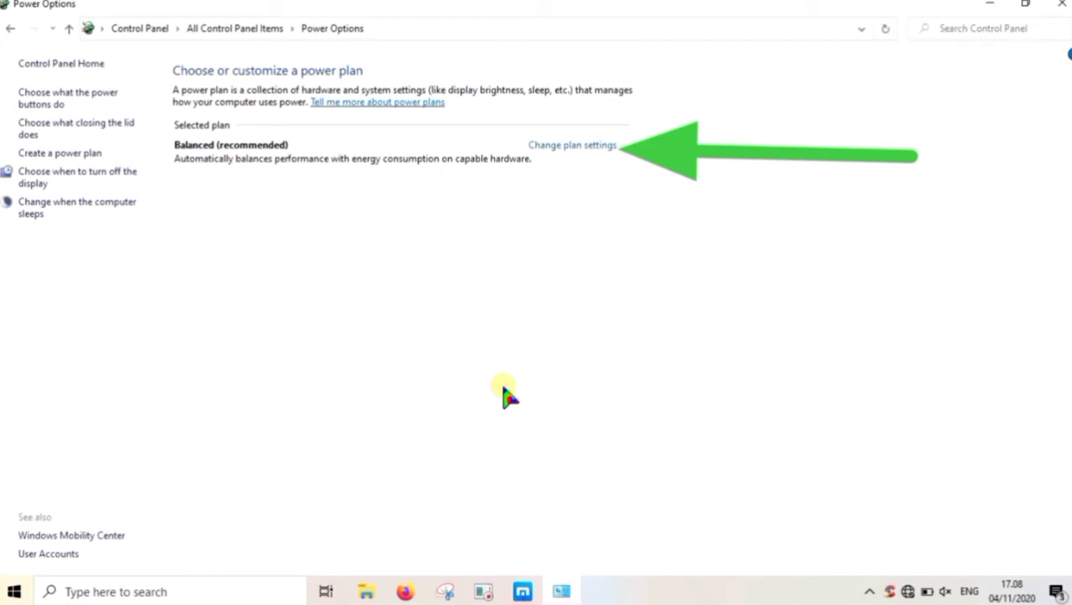
left_click(580, 156)
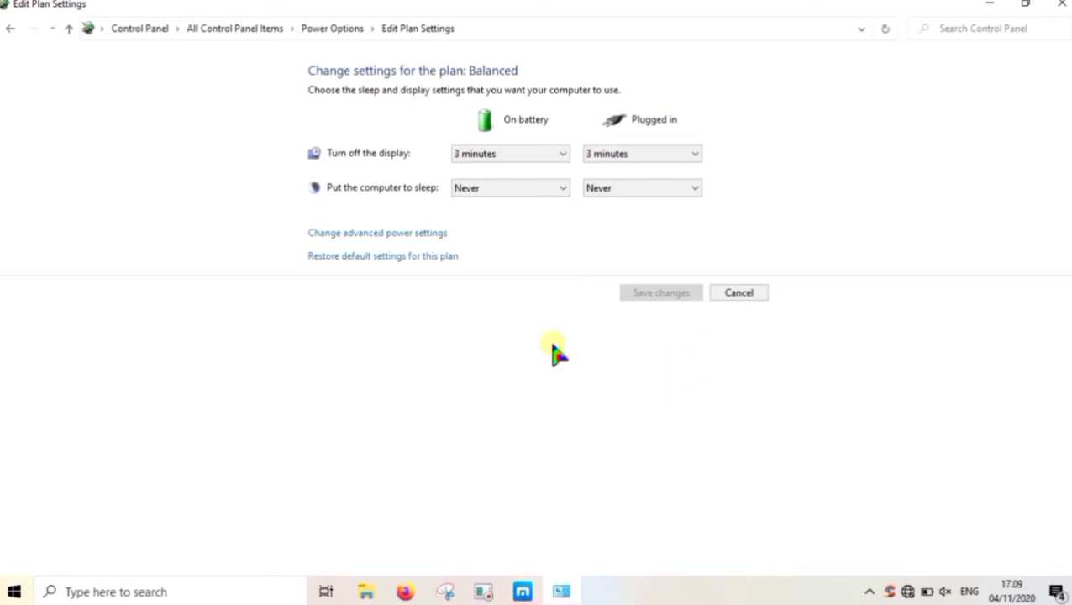
Step: Open the Balanced plan's advanced power settings and expand Minimum processor state under Processor power management
left_click(413, 233)
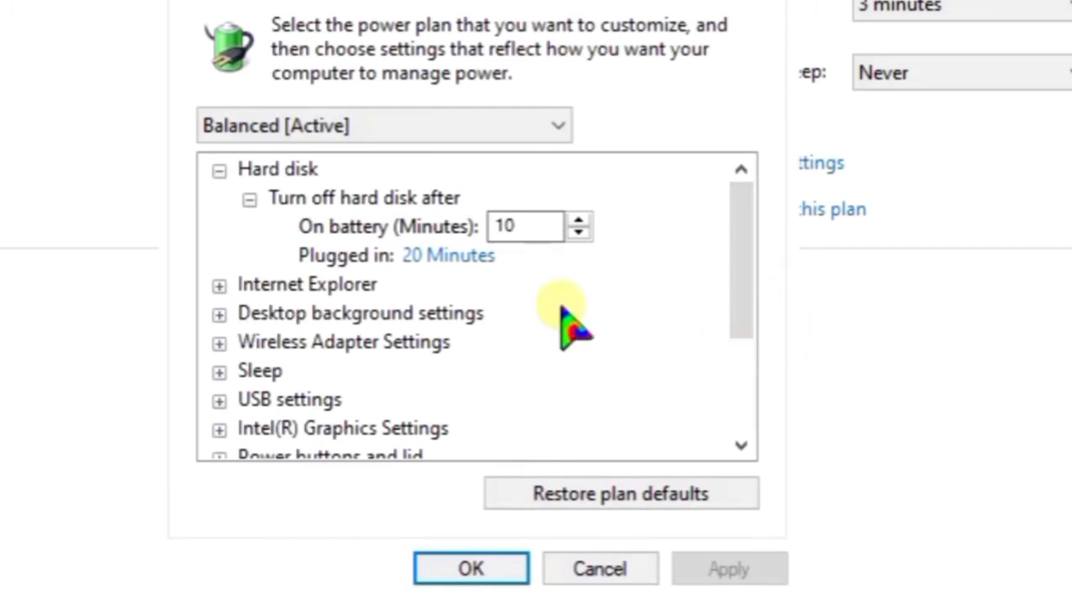
left_click(218, 169)
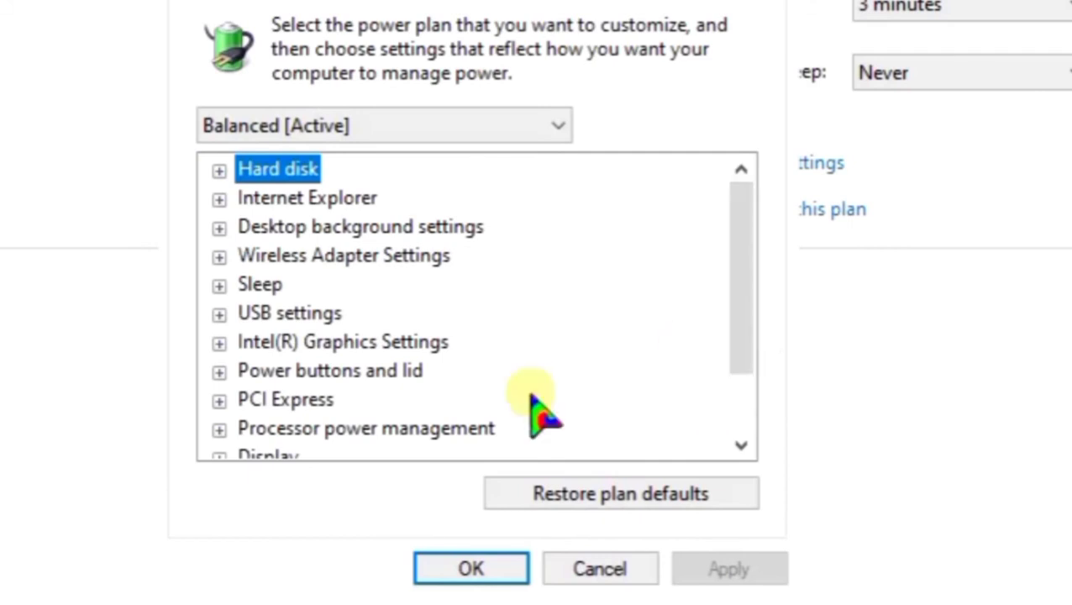
left_click(740, 445)
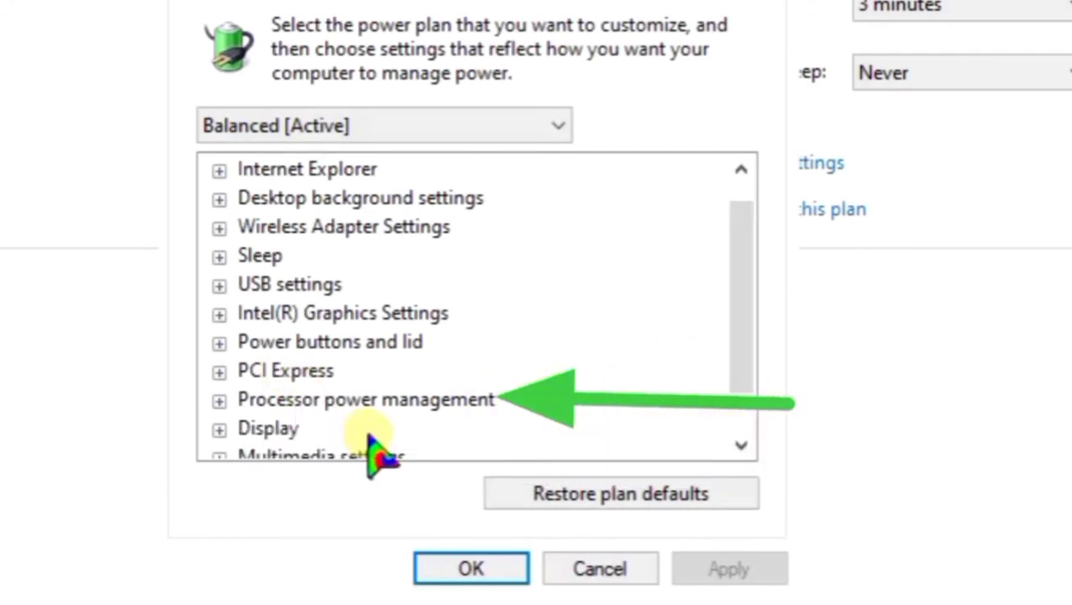
left_click(218, 401)
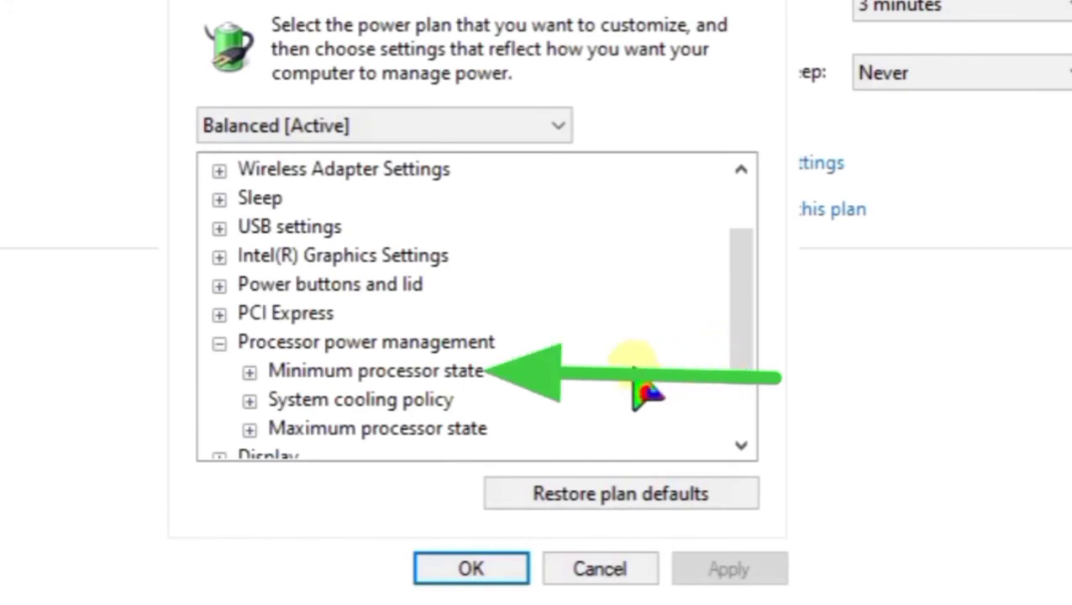
double_click(281, 373)
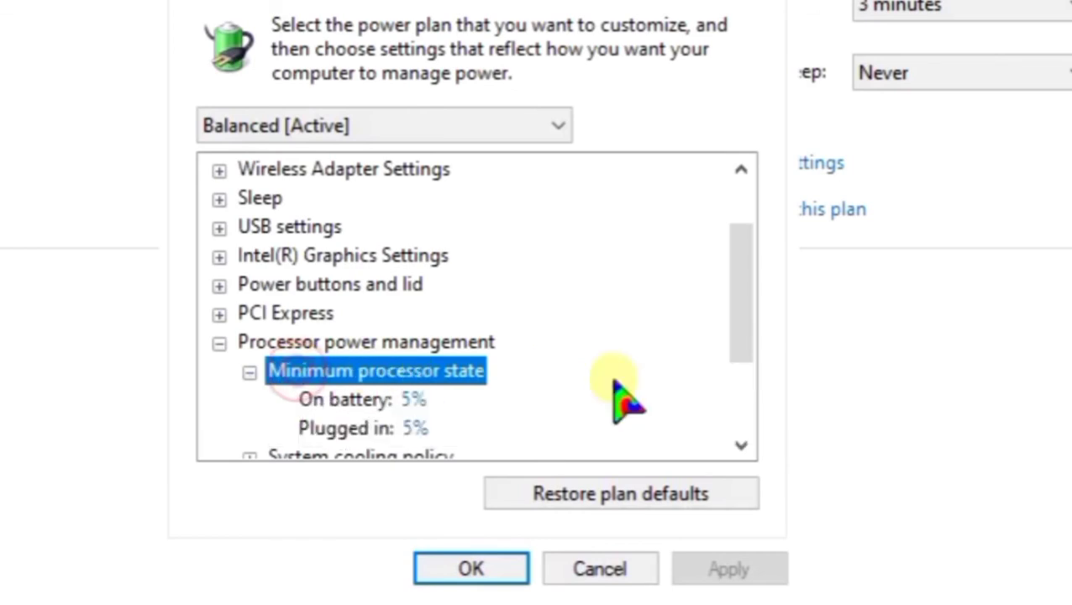
Step: Set the minimum processor state on battery to 70%
left_click(741, 445)
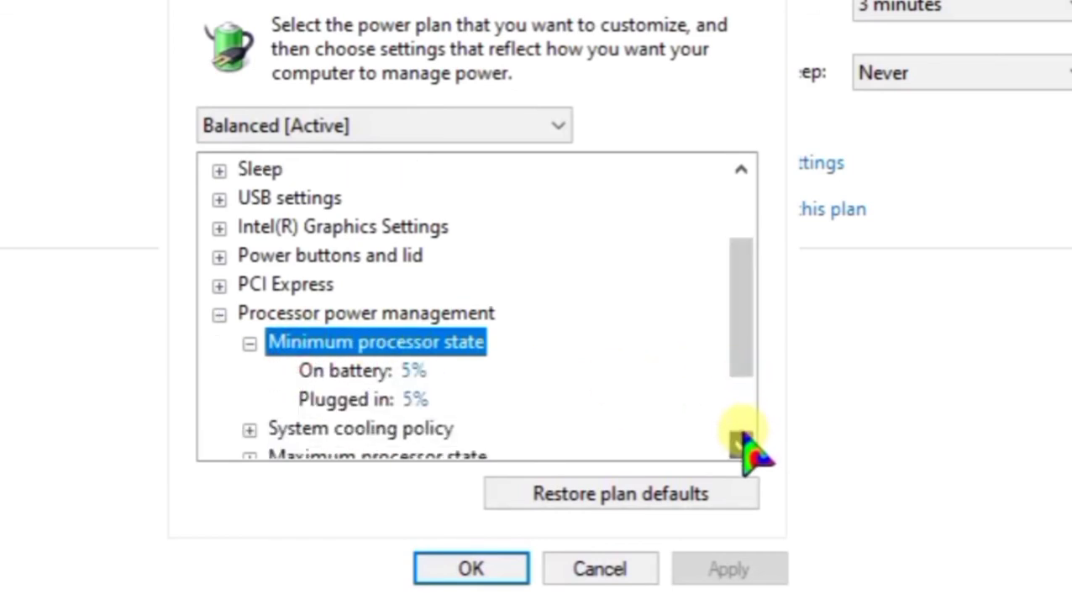
left_click(741, 445)
left_click(741, 445)
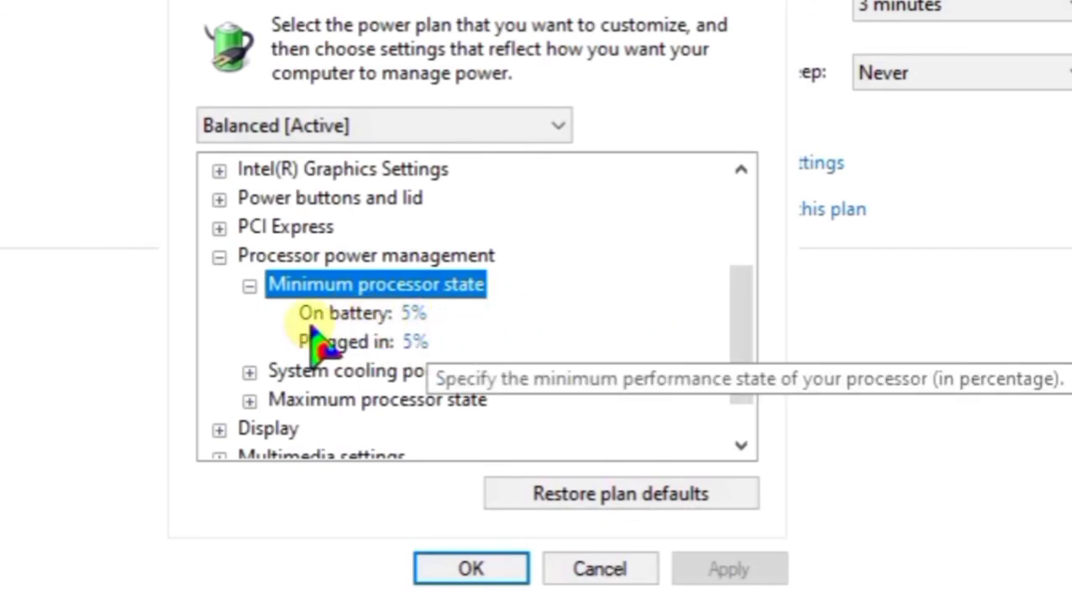
left_click(405, 319)
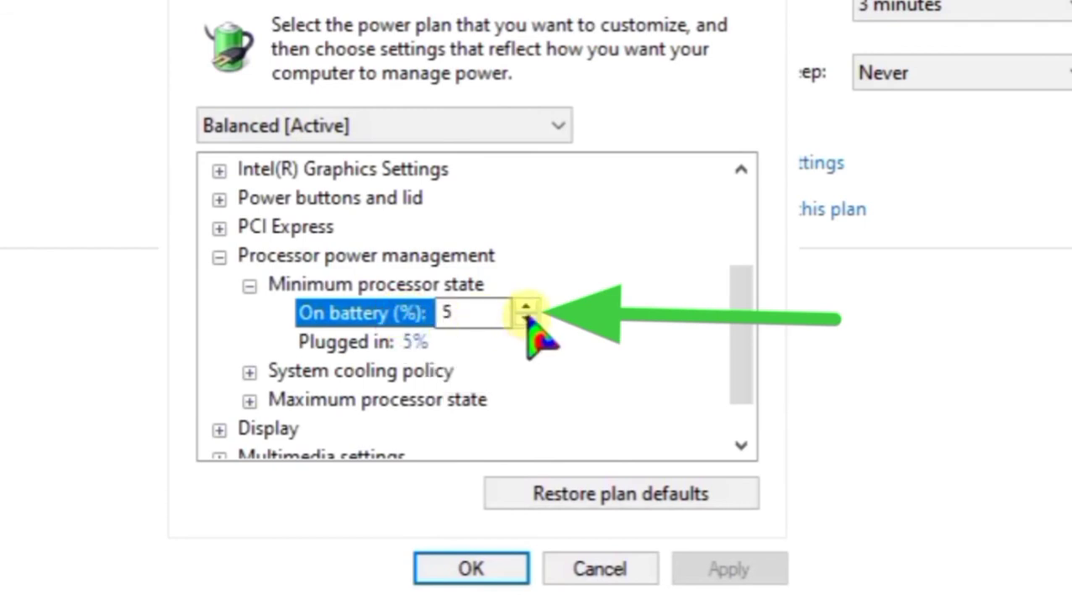
left_click_drag(525, 311, 526, 322)
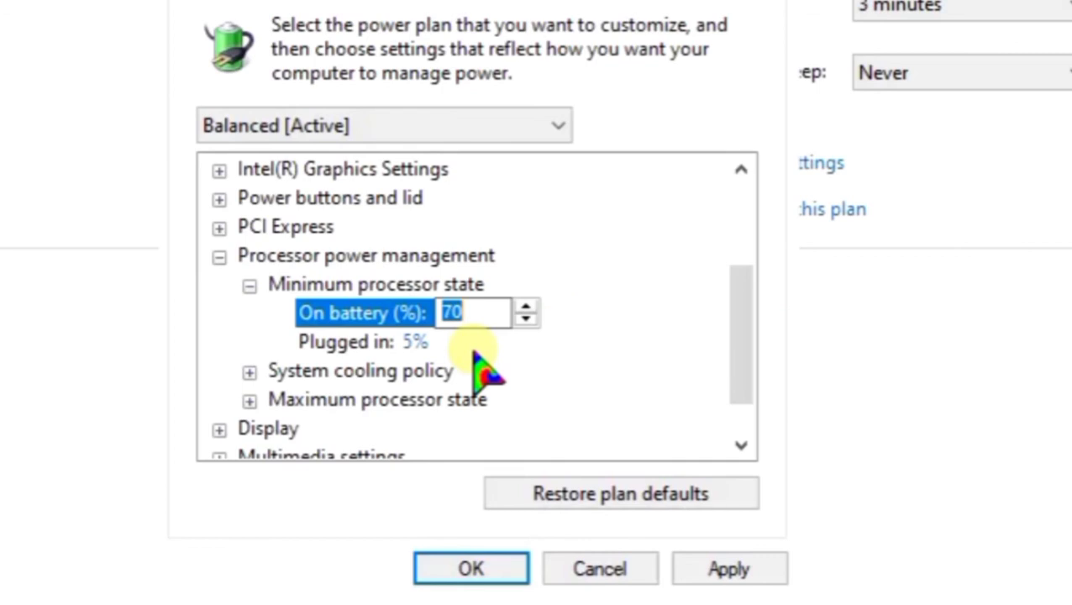
Step: Set the minimum processor state when plugged in to 100%
left_click(419, 343)
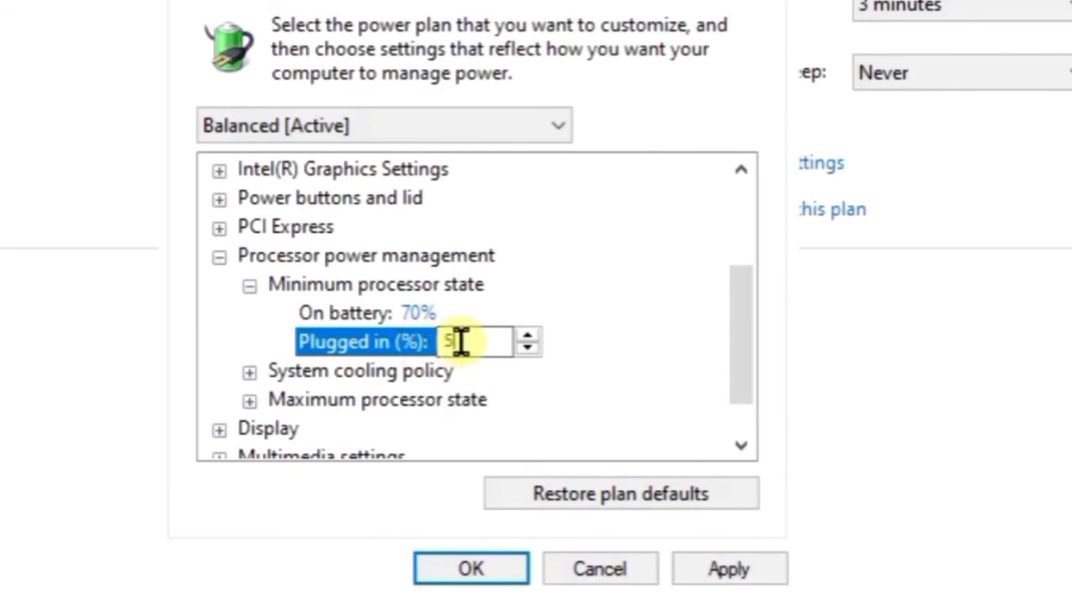
left_click(460, 340)
key("BackSpace")
type("1")
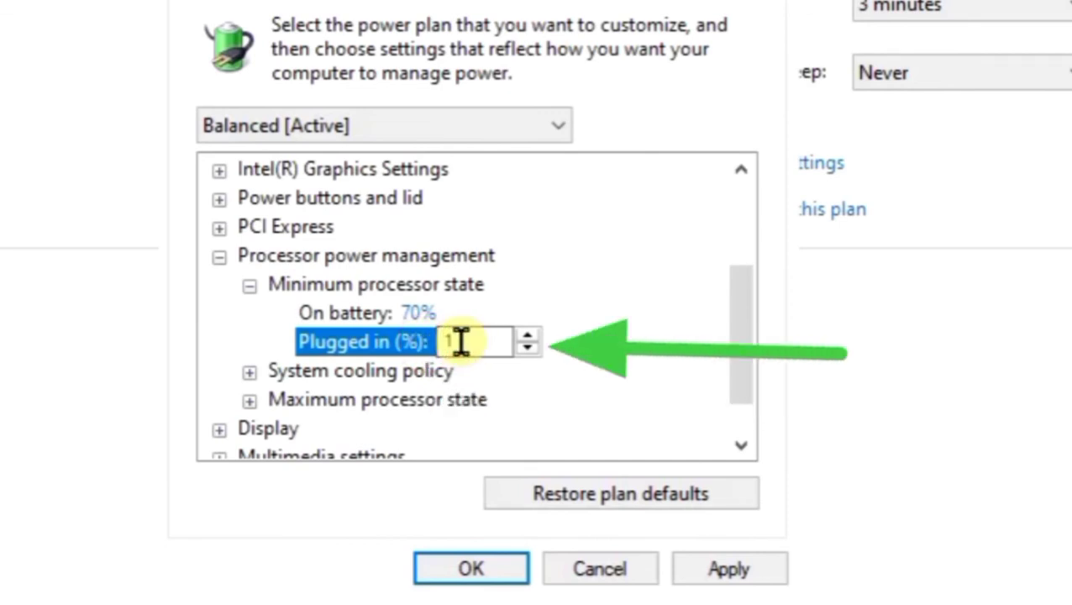
type("00")
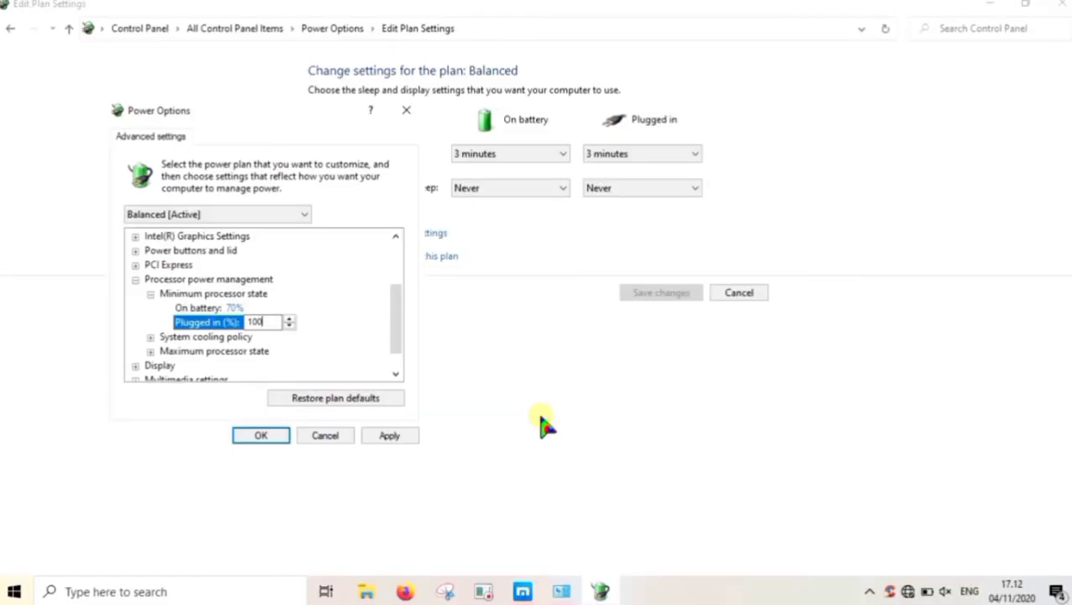
Step: Apply and confirm the advanced power settings, and close the Control Panel window
key("Return")
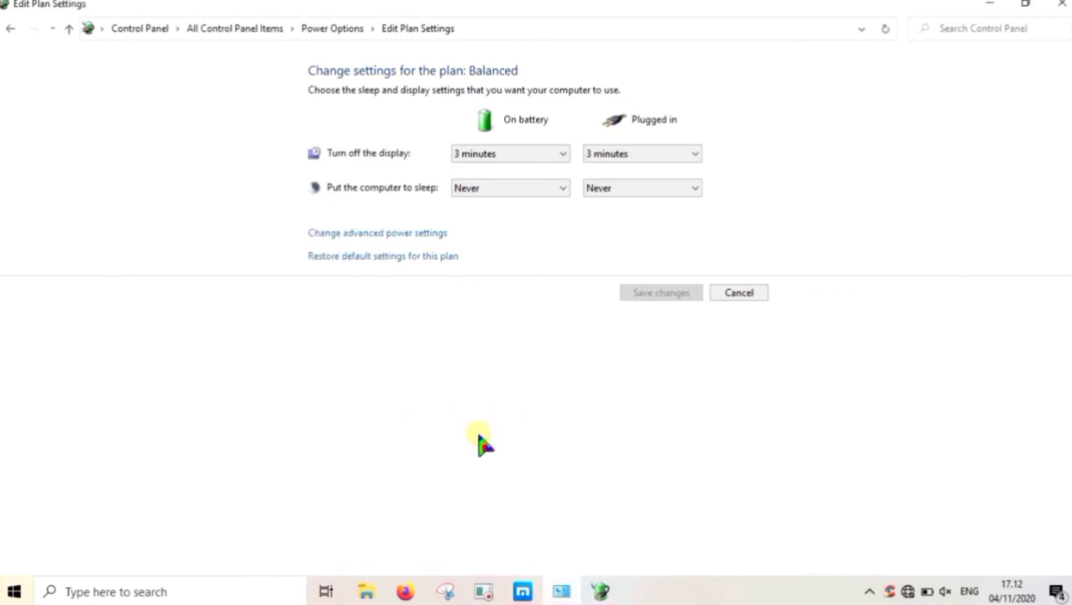
left_click(407, 236)
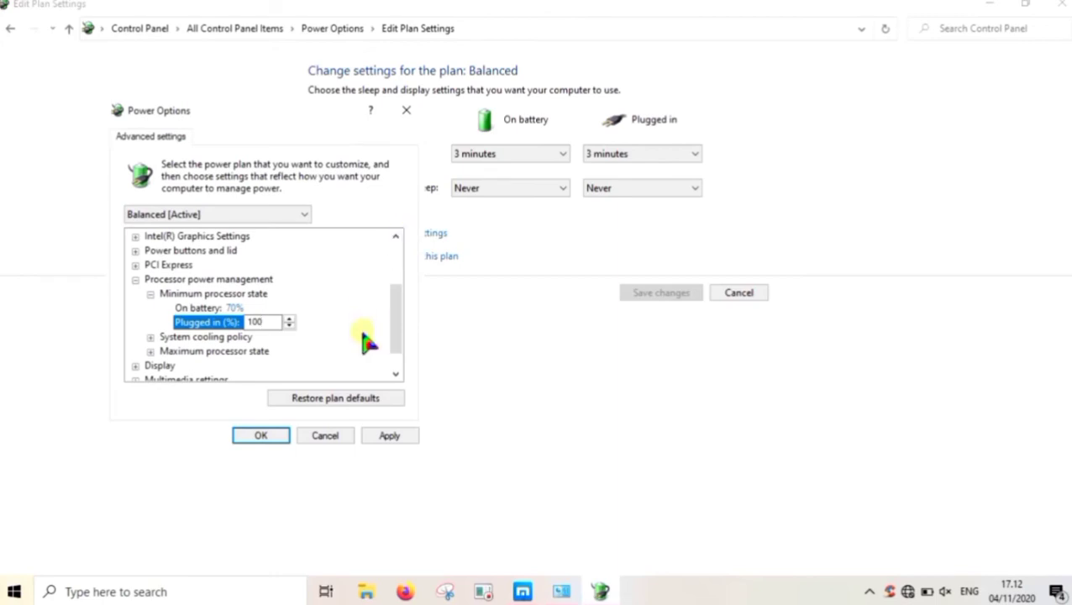
left_click(384, 437)
left_click(262, 437)
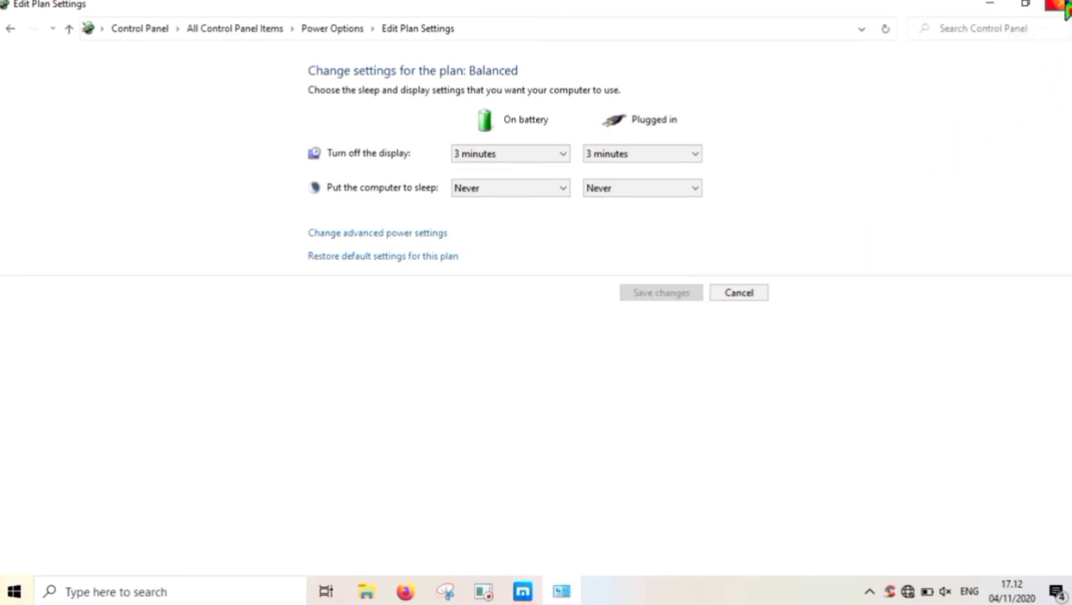
left_click(1060, 5)
right_click(694, 168)
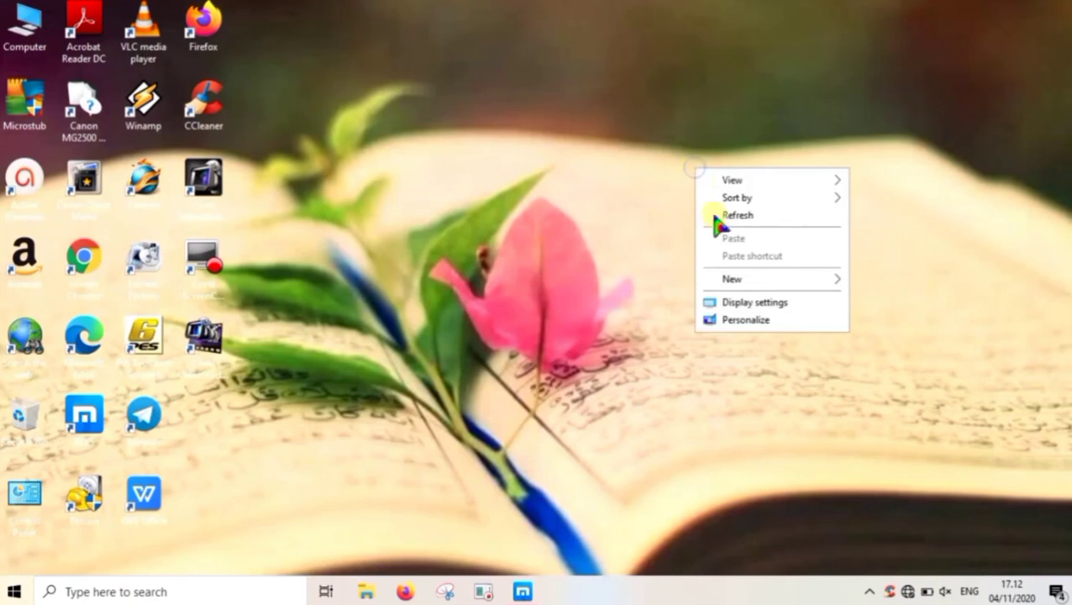
left_click(718, 216)
right_click(634, 193)
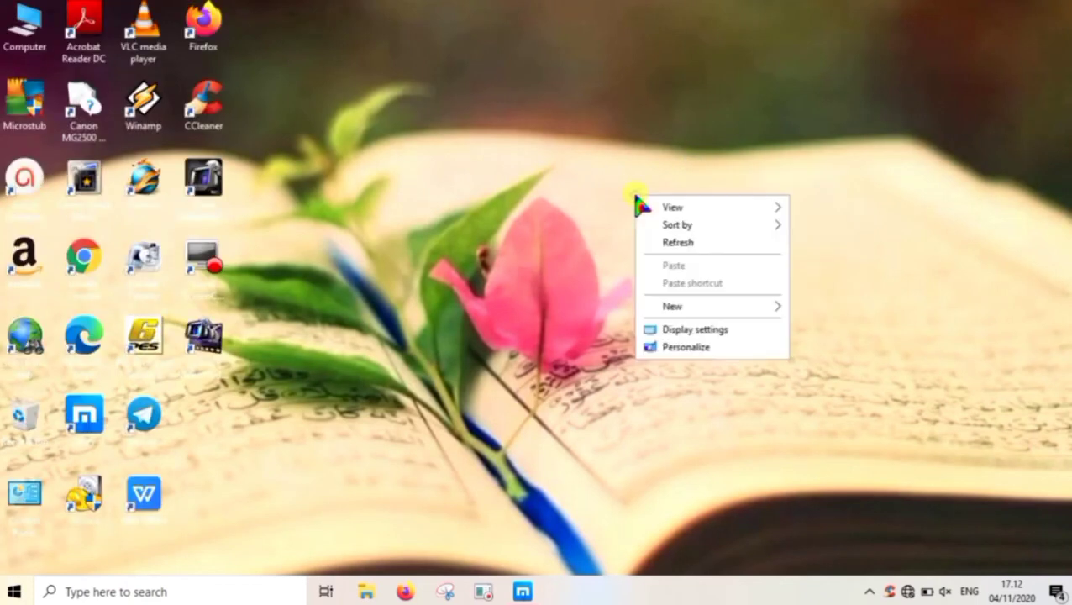
left_click(670, 243)
right_click(673, 240)
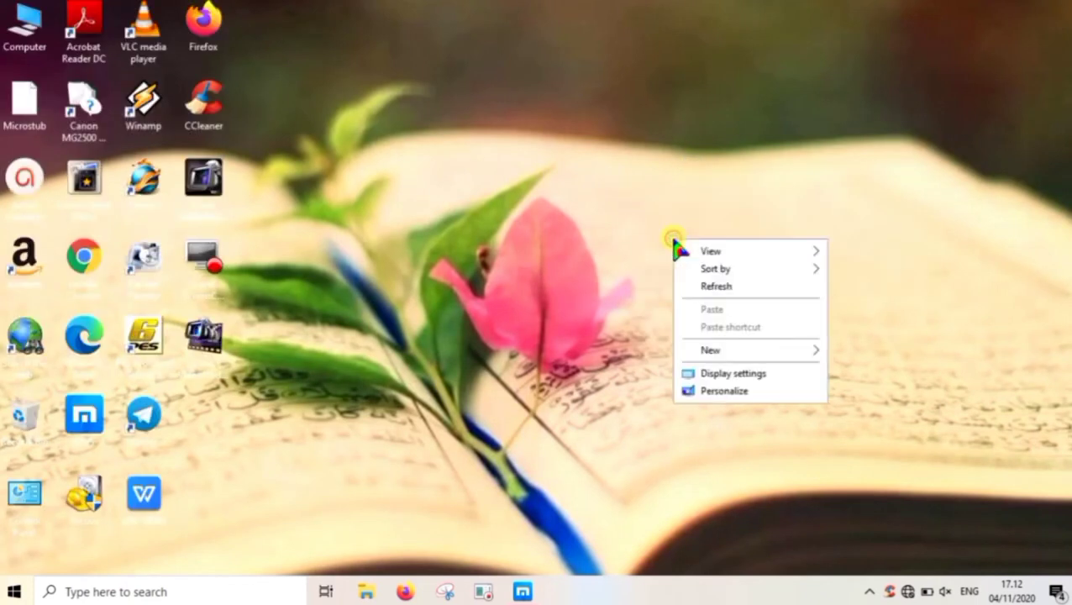
left_click(695, 288)
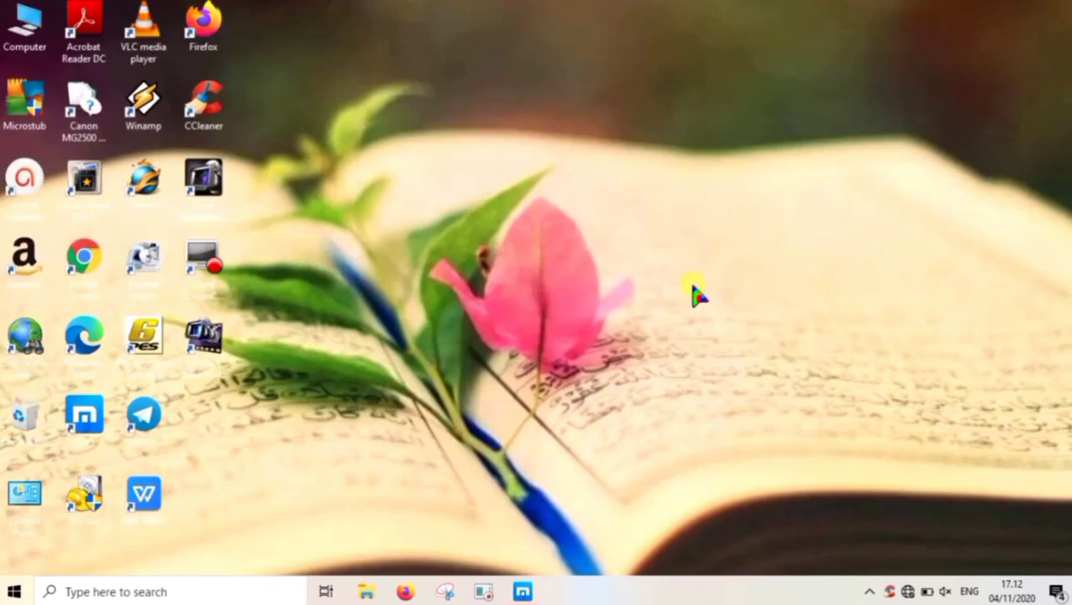